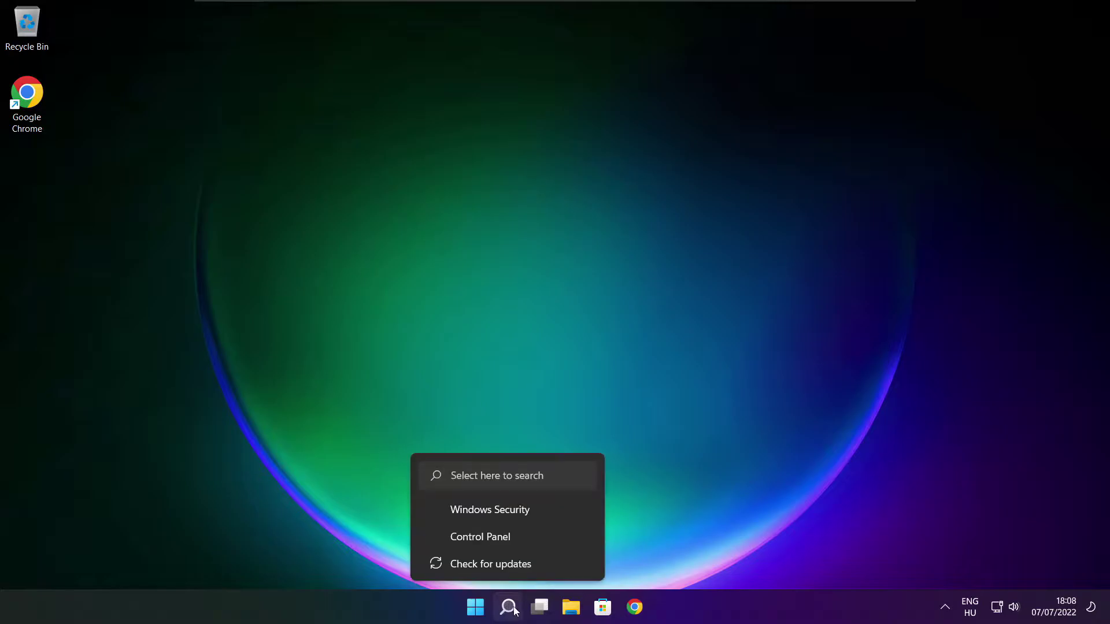
# Step: Search Windows for "device manager", open Device Manager and maximize its window
pyautogui.click(508, 610)
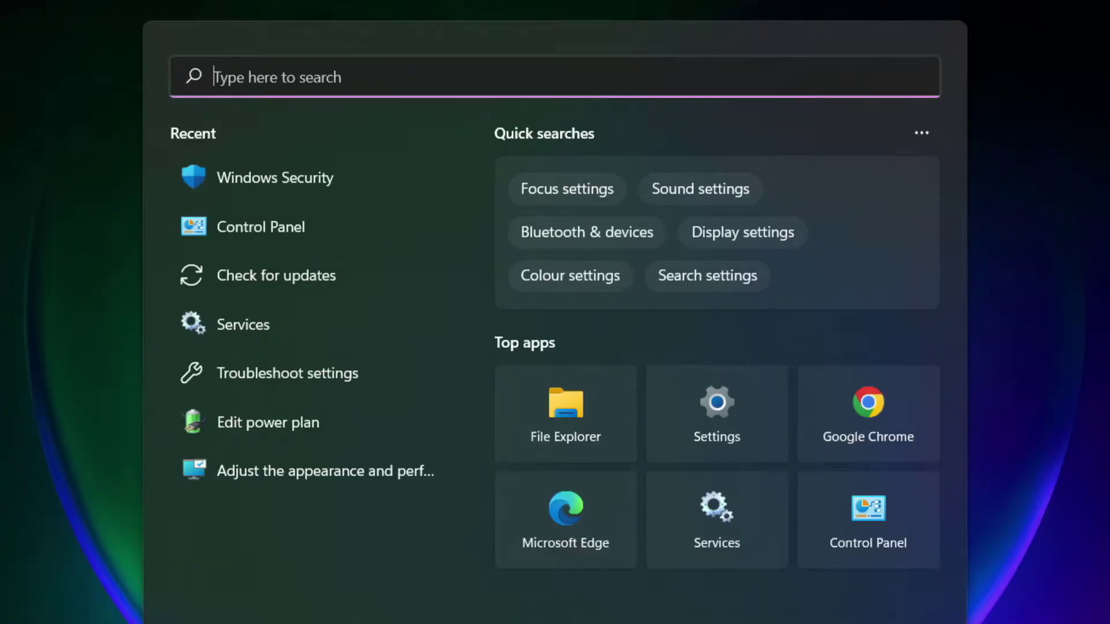
pyautogui.write('device m')
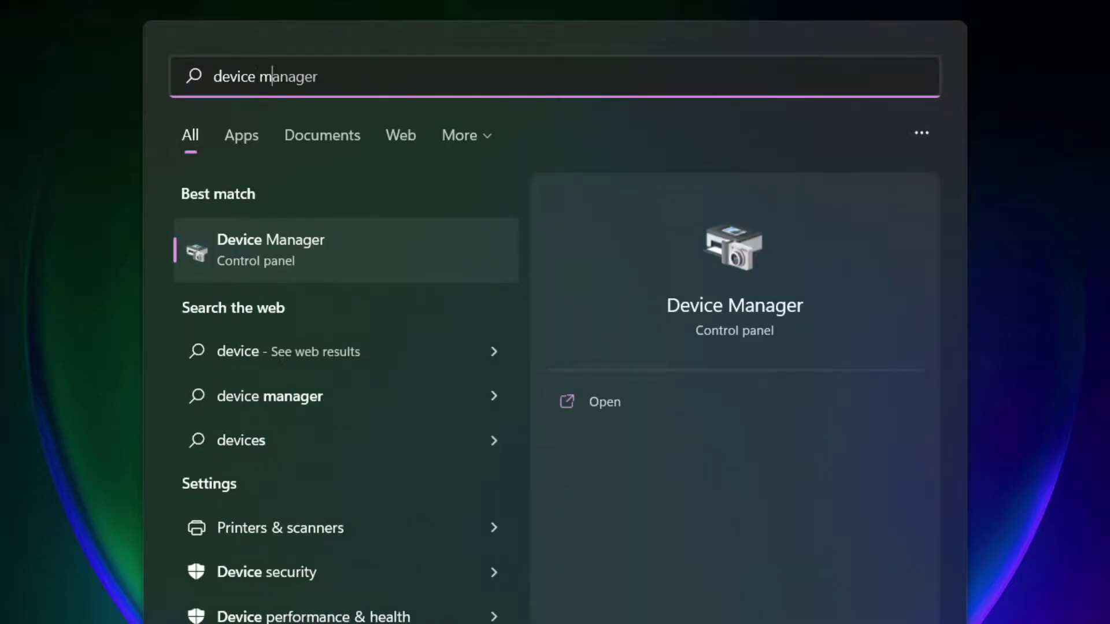
pyautogui.write('anag')
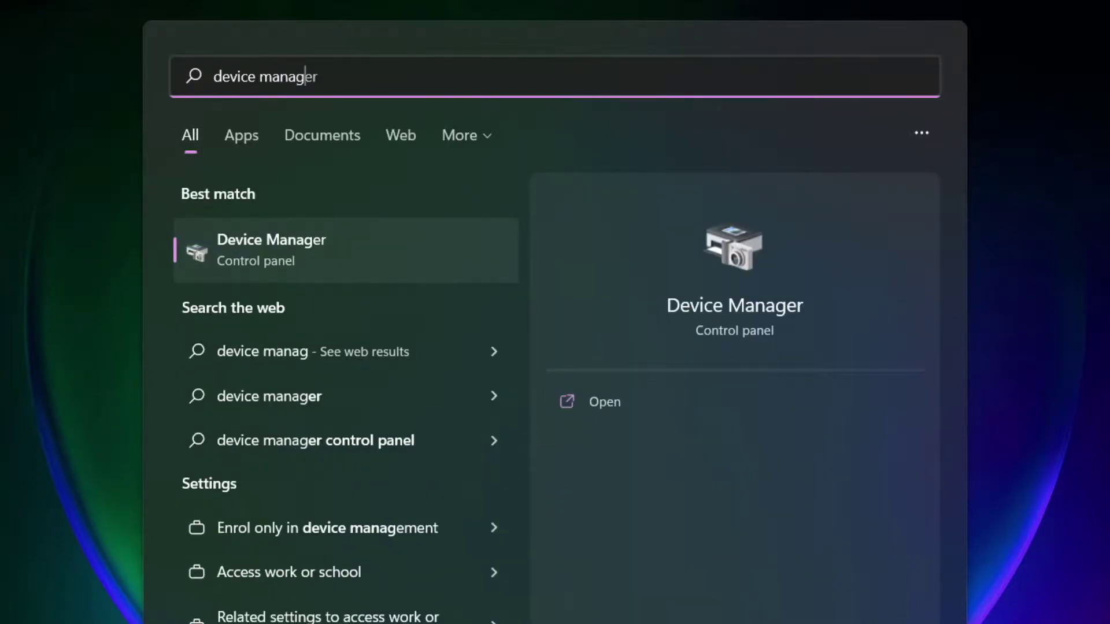
pyautogui.write('er')
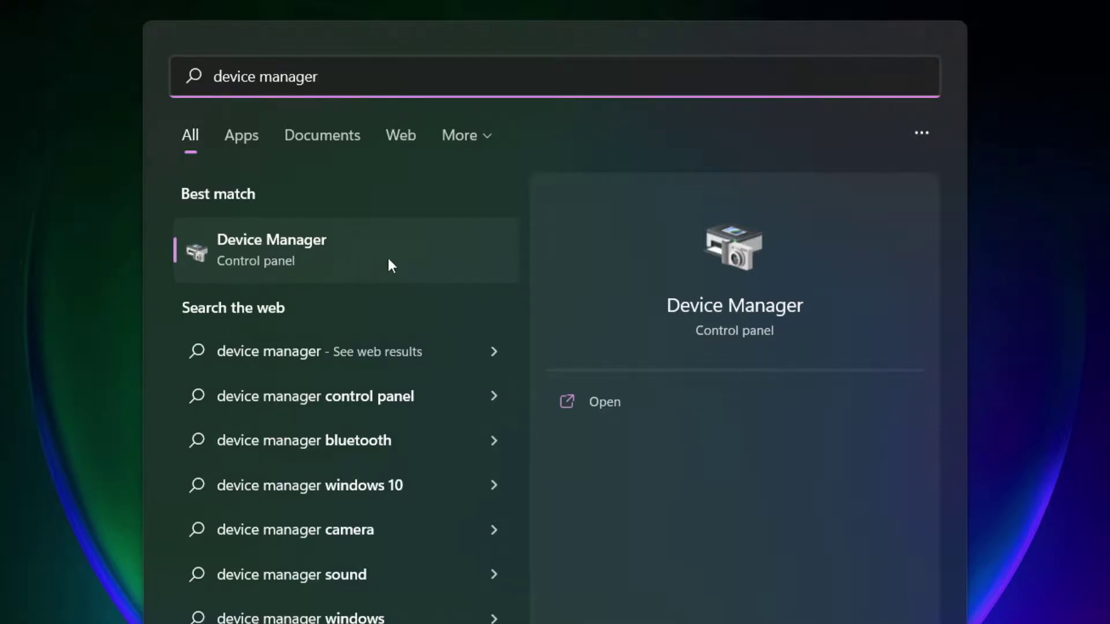
pyautogui.click(409, 263)
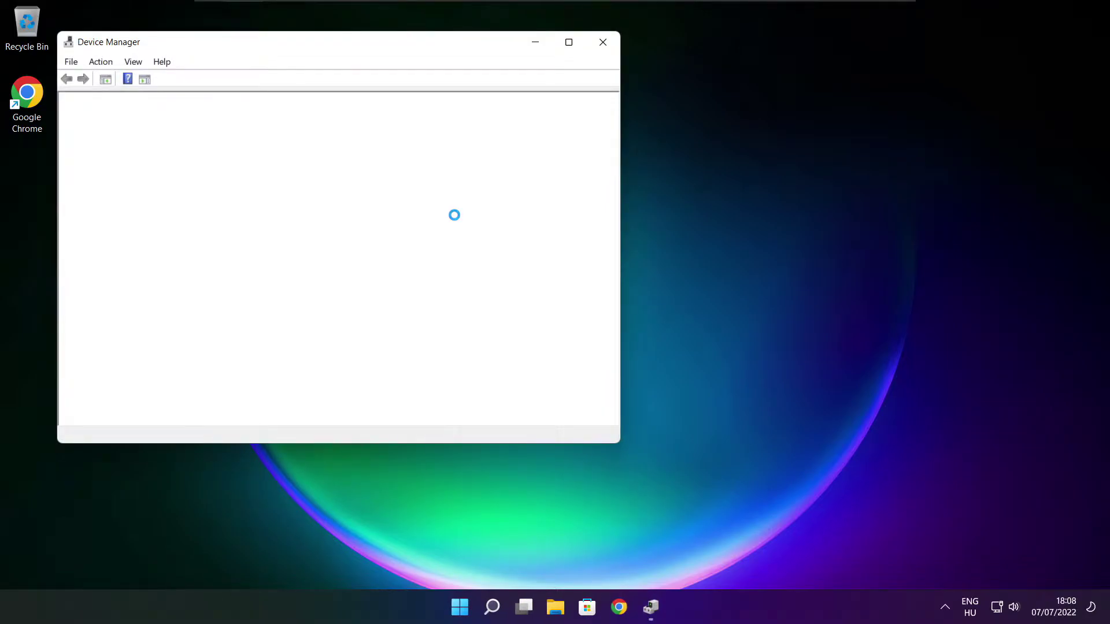
pyautogui.click(569, 42)
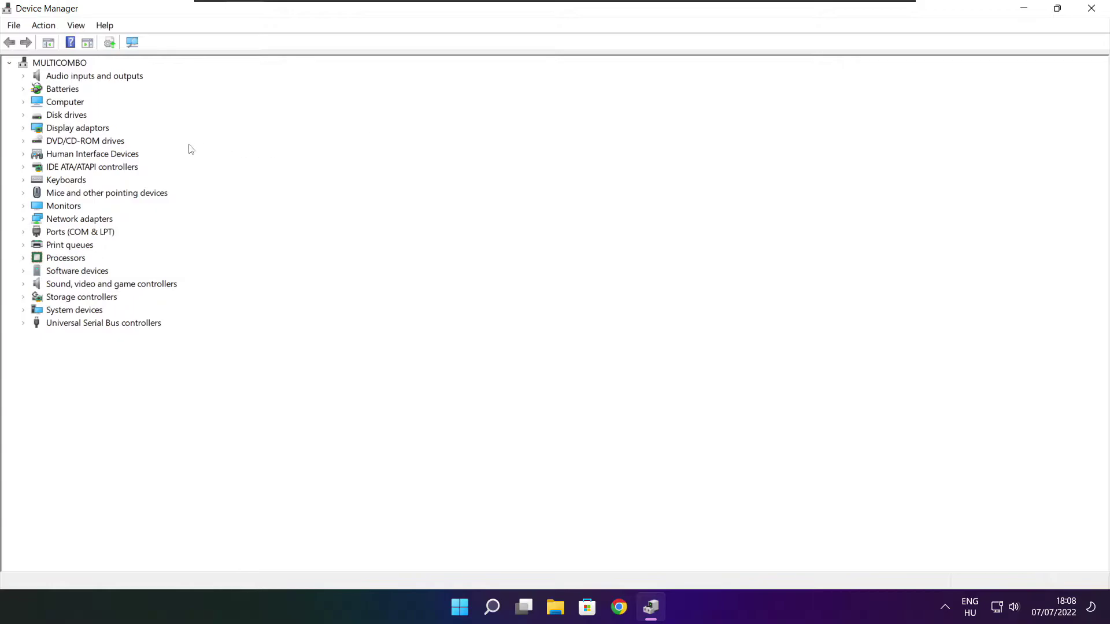
# Step: Run an automatic driver update search for the VMware SVGA 3D display adaptor and close the update wizard
pyautogui.click(31, 129)
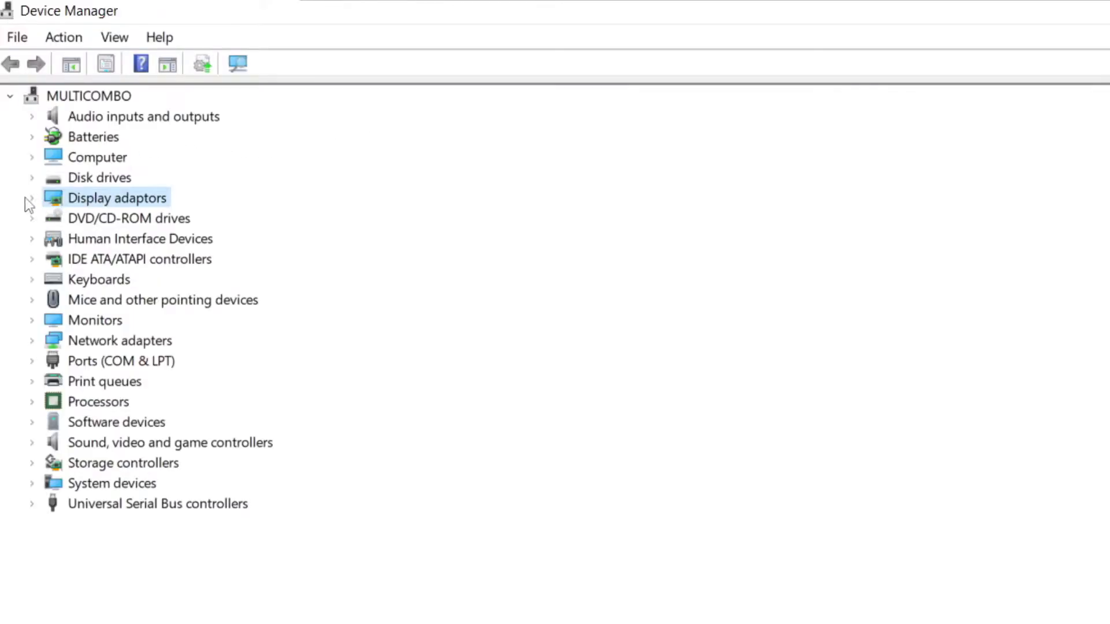
pyautogui.click(32, 199)
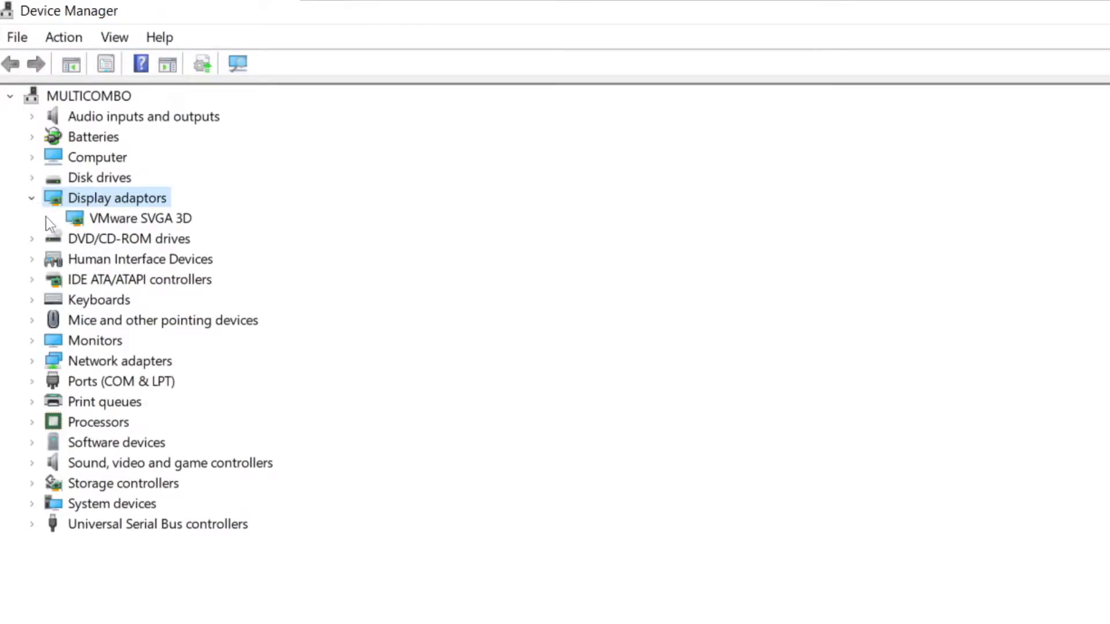
pyautogui.click(164, 221)
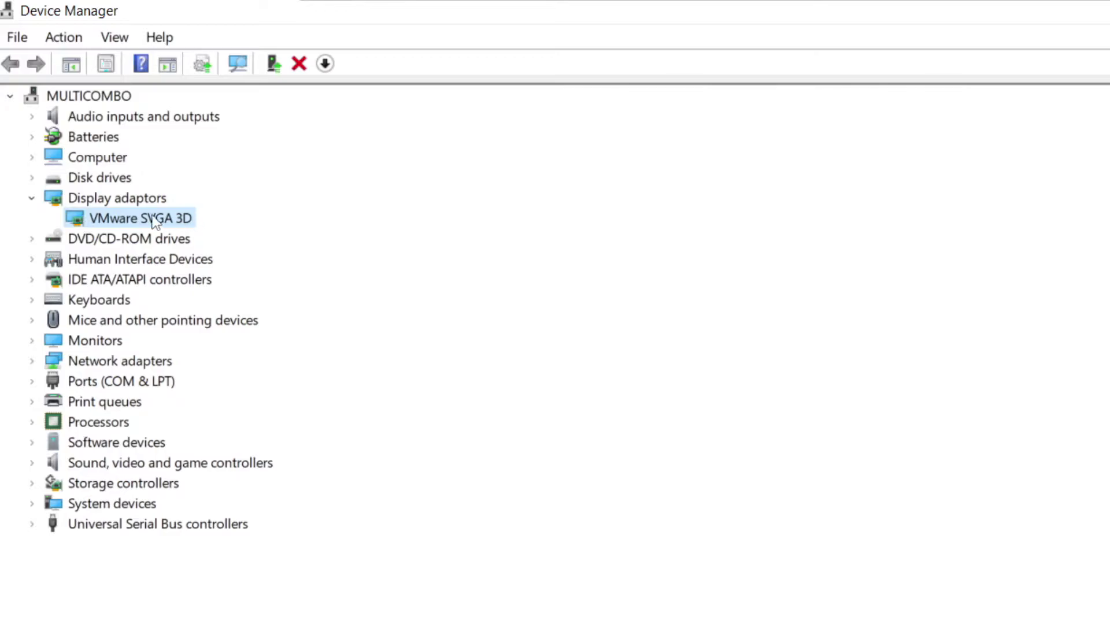
pyautogui.rightClick(122, 222)
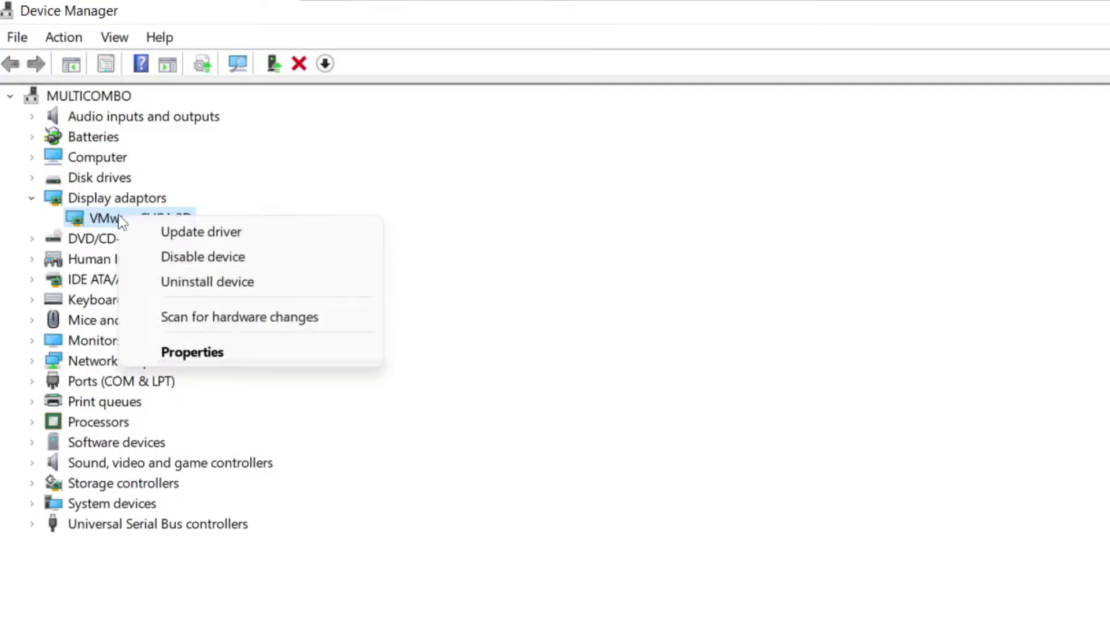
pyautogui.click(246, 234)
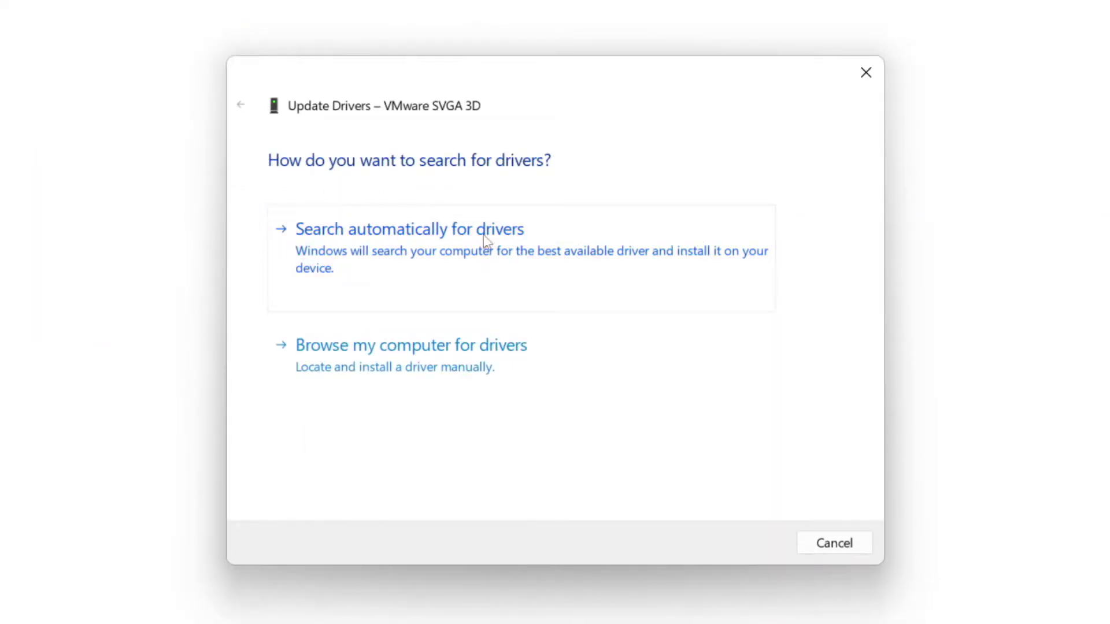
pyautogui.click(487, 261)
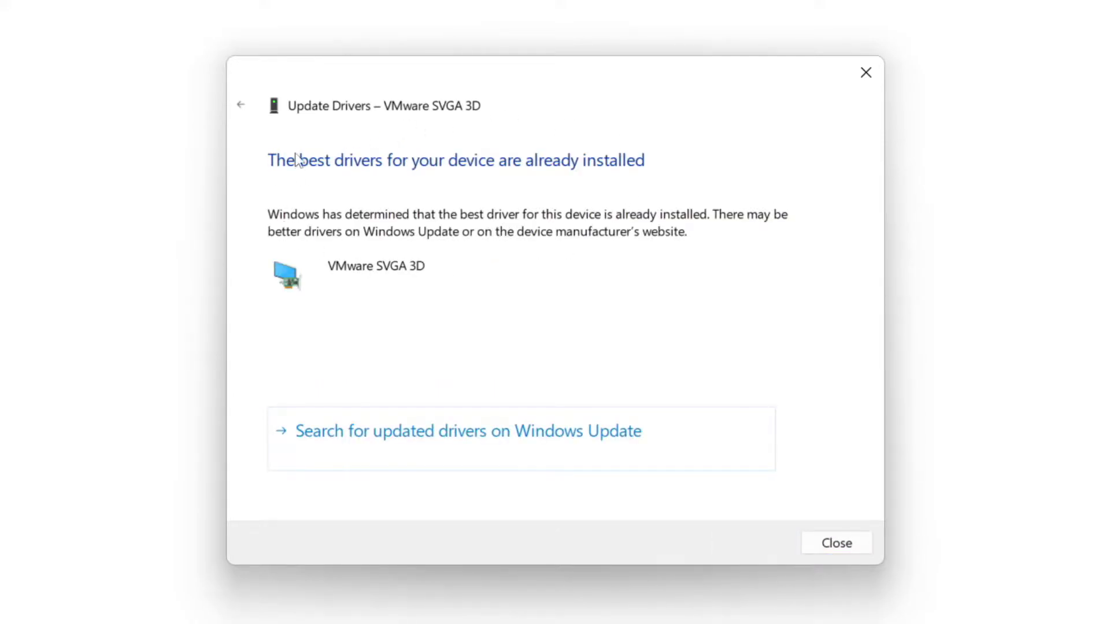
pyautogui.click(836, 544)
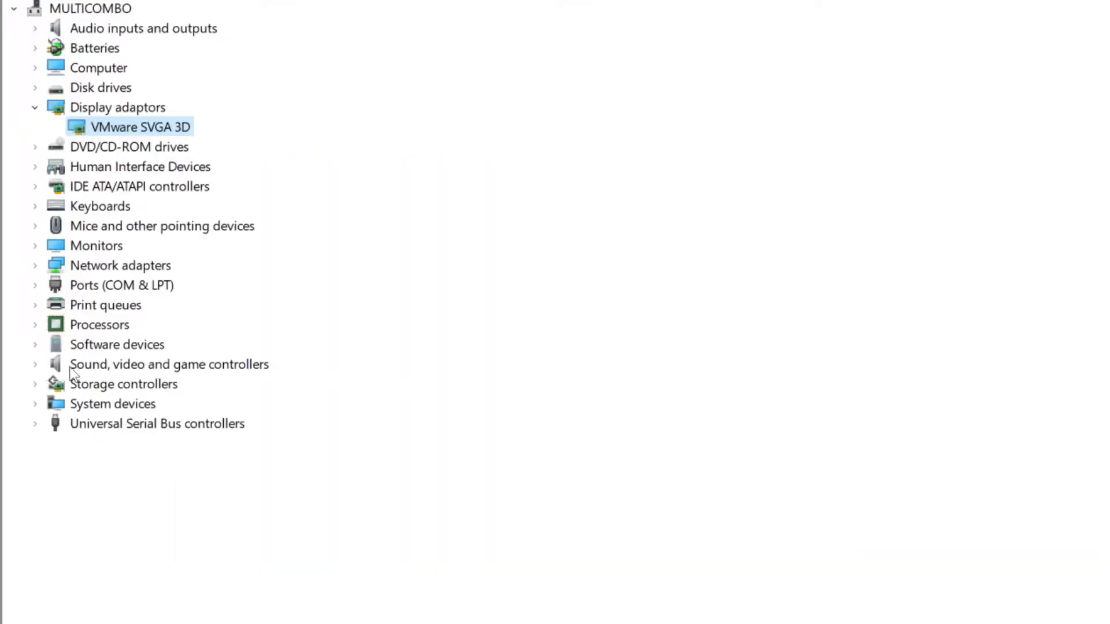
# Step: Run an automatic driver update search for the High Definition Audio Device, then close the update wizard and Device Manager
pyautogui.click(70, 367)
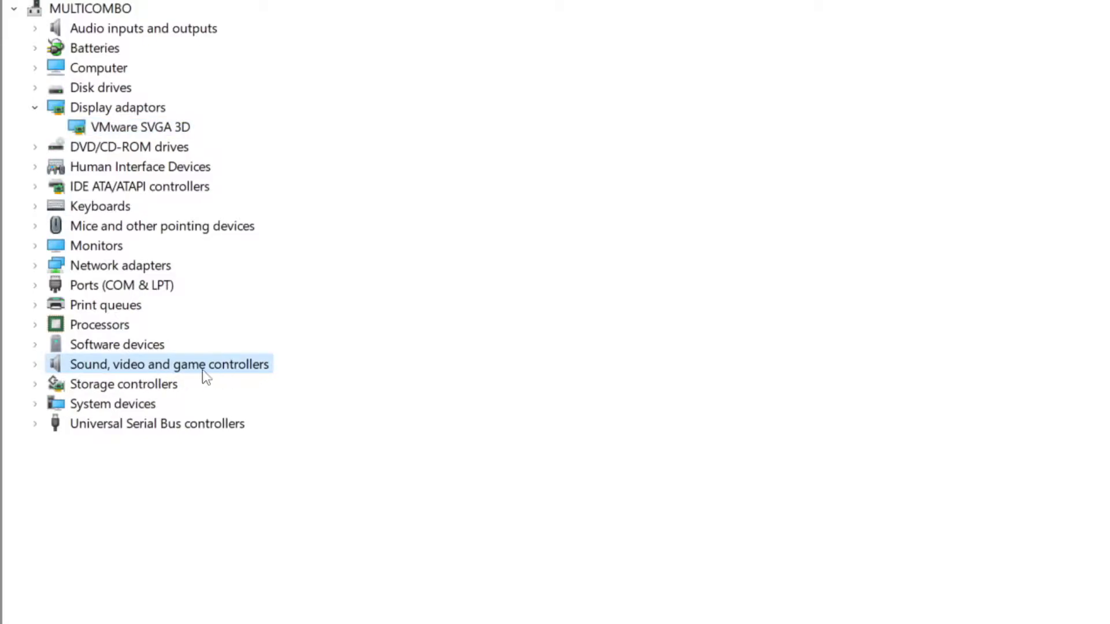
pyautogui.click(35, 365)
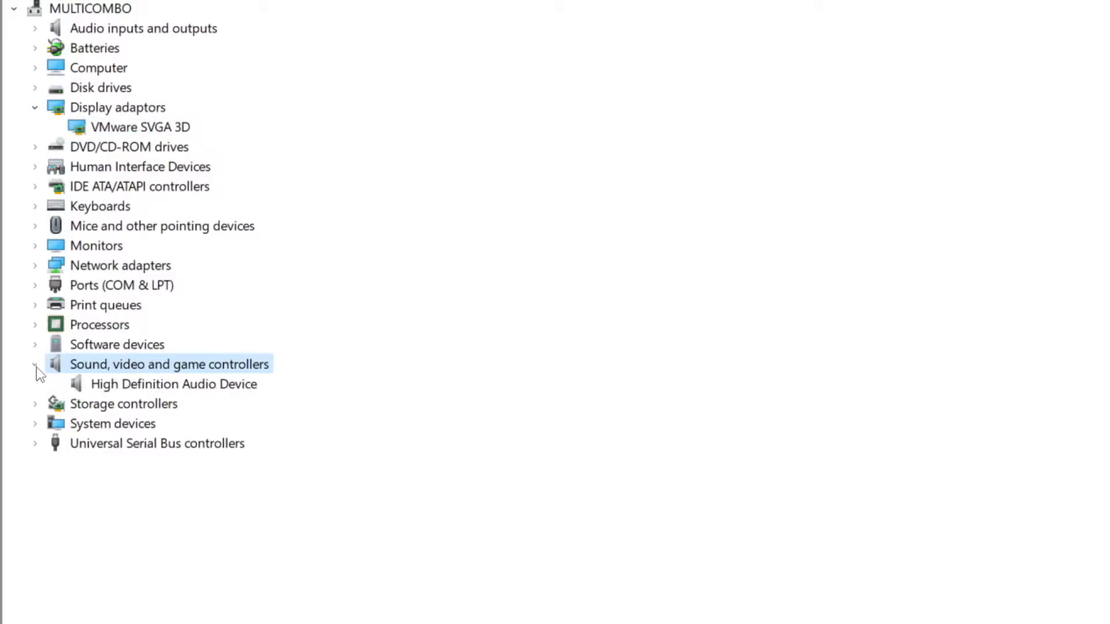
pyautogui.click(184, 389)
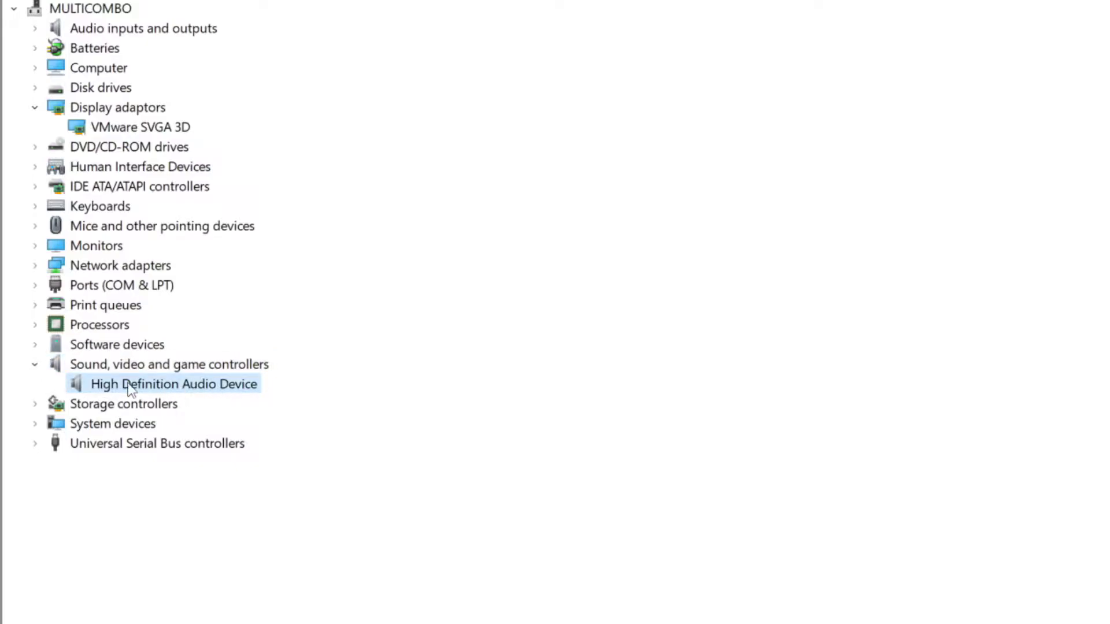
pyautogui.rightClick(163, 386)
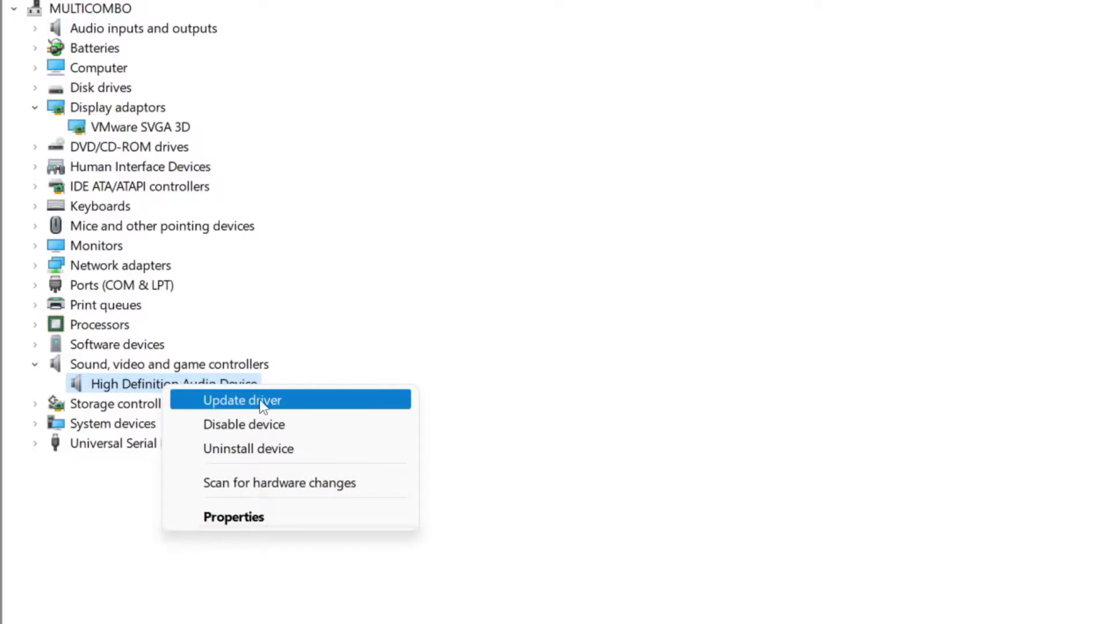
pyautogui.click(329, 409)
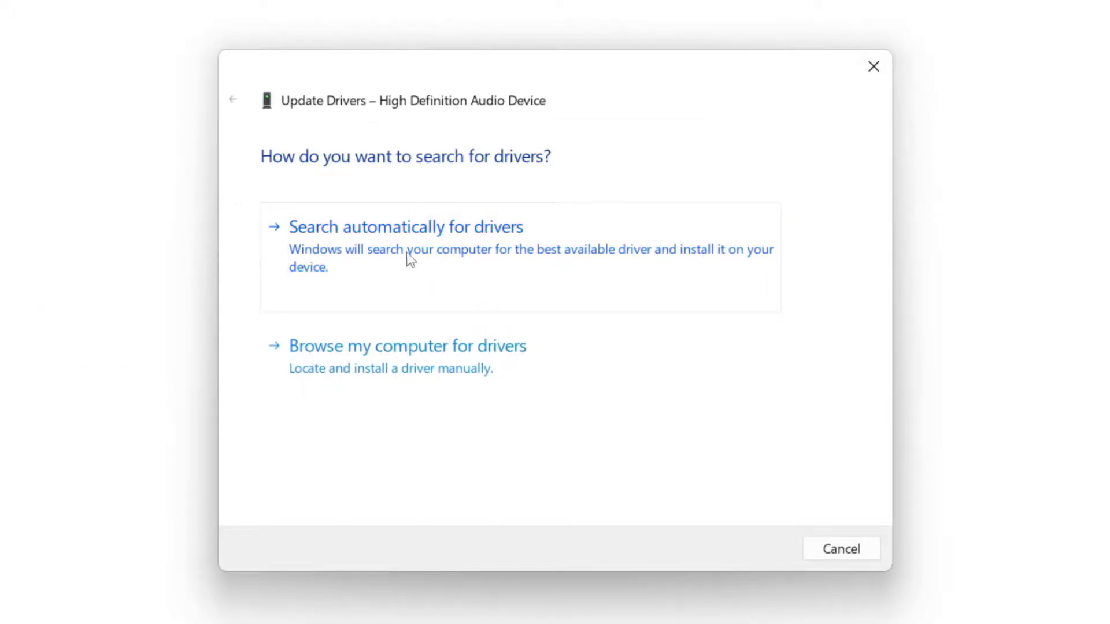
pyautogui.click(444, 256)
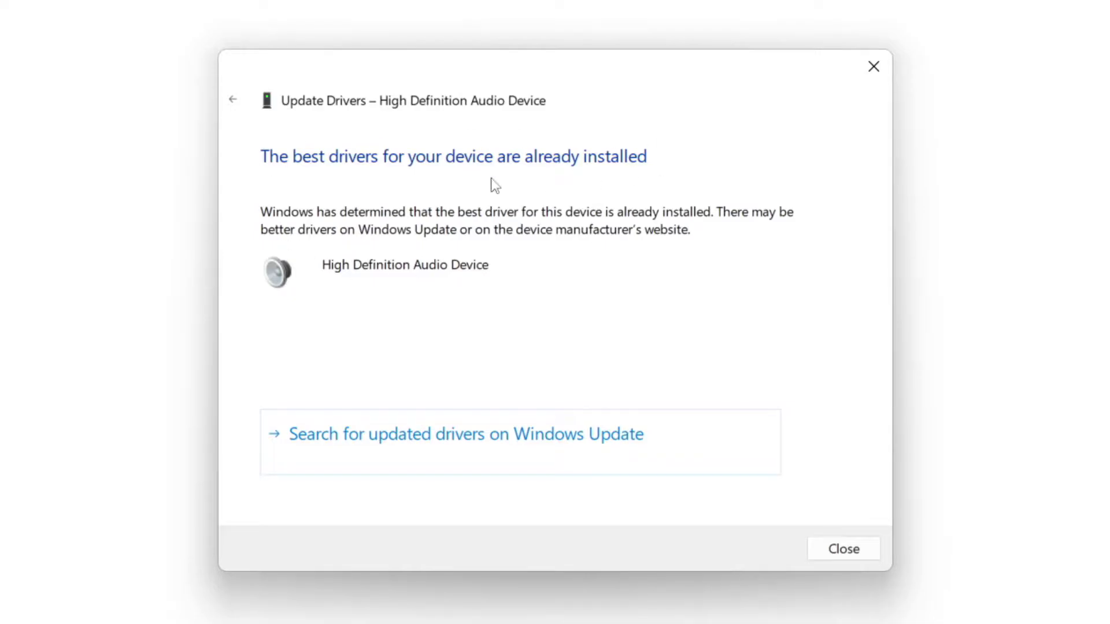
pyautogui.click(846, 549)
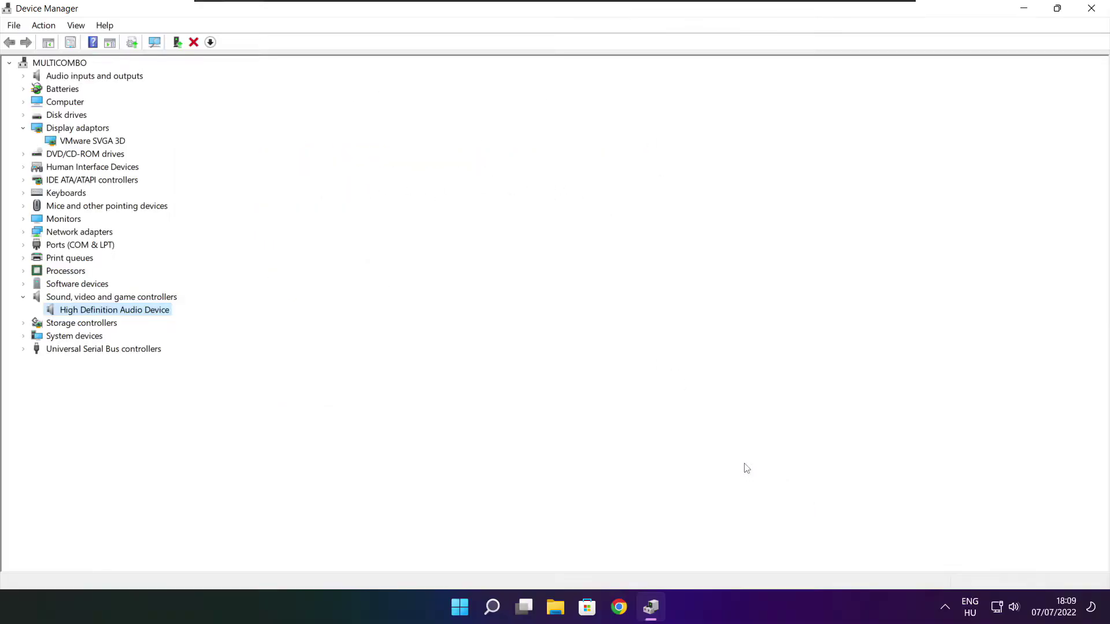
pyautogui.click(1093, 8)
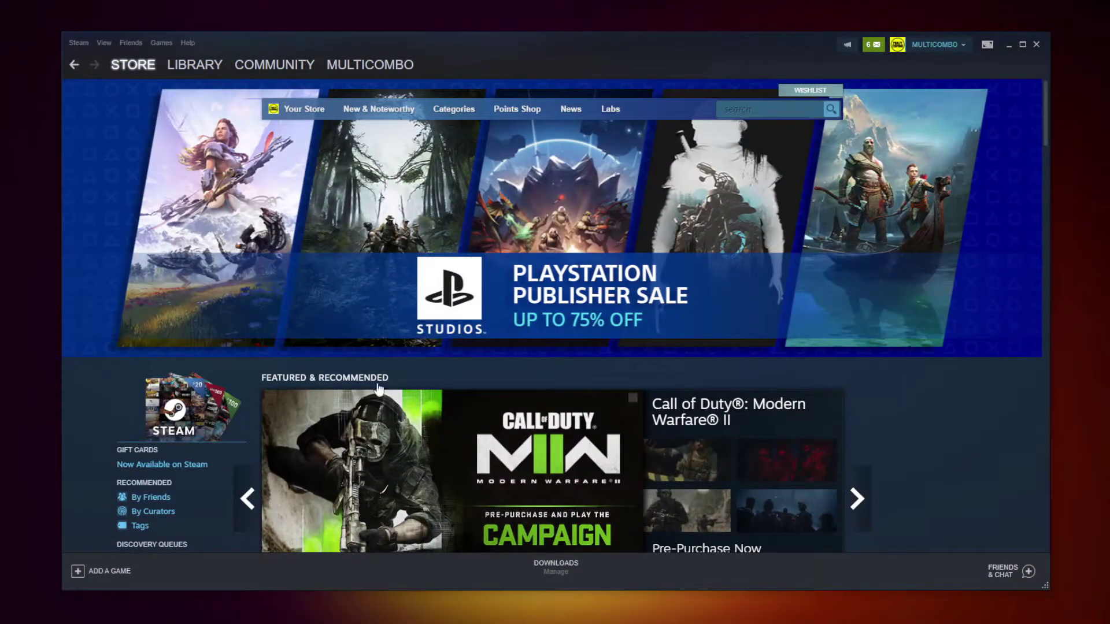
# Step: In the Steam library, open the properties of the favorite game that is not working and verify the integrity of its local files
pyautogui.moveTo(205, 82)
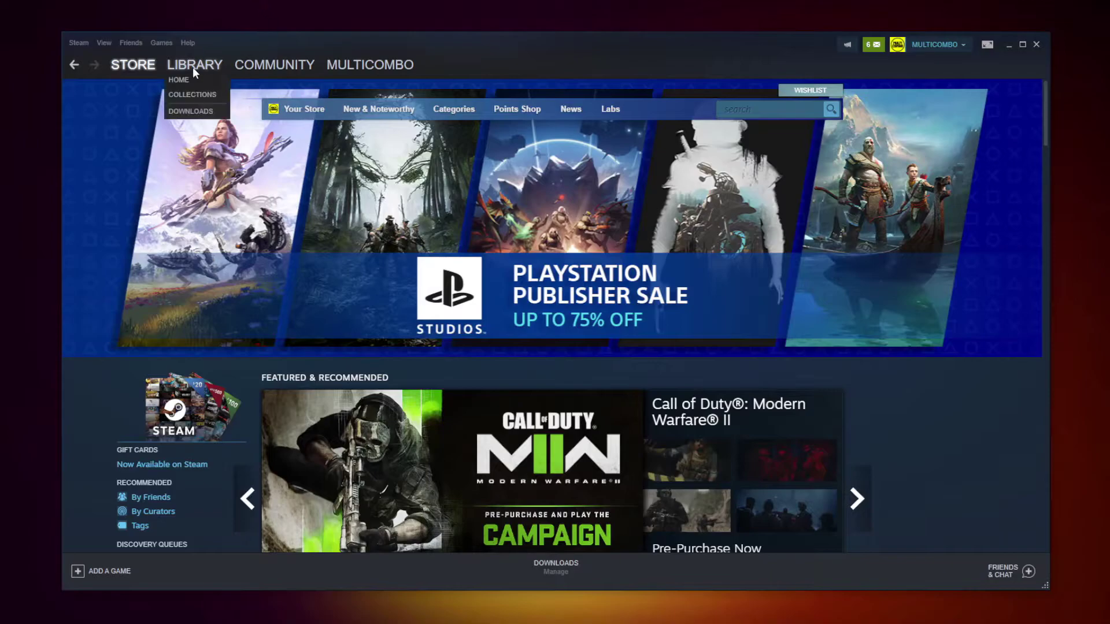
pyautogui.click(190, 65)
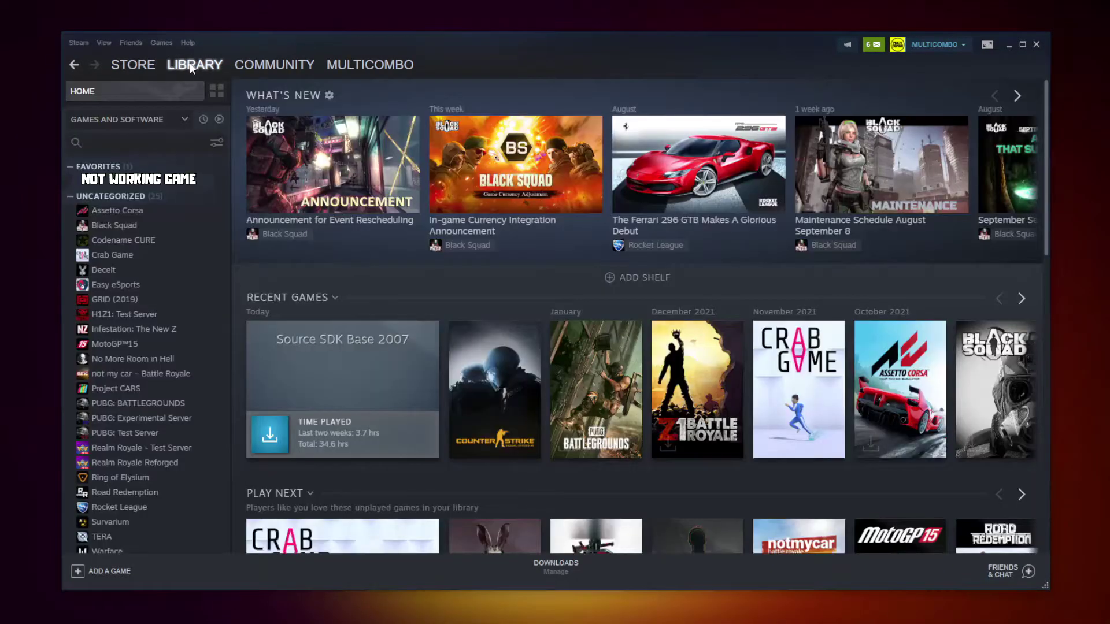
pyautogui.rightClick(207, 184)
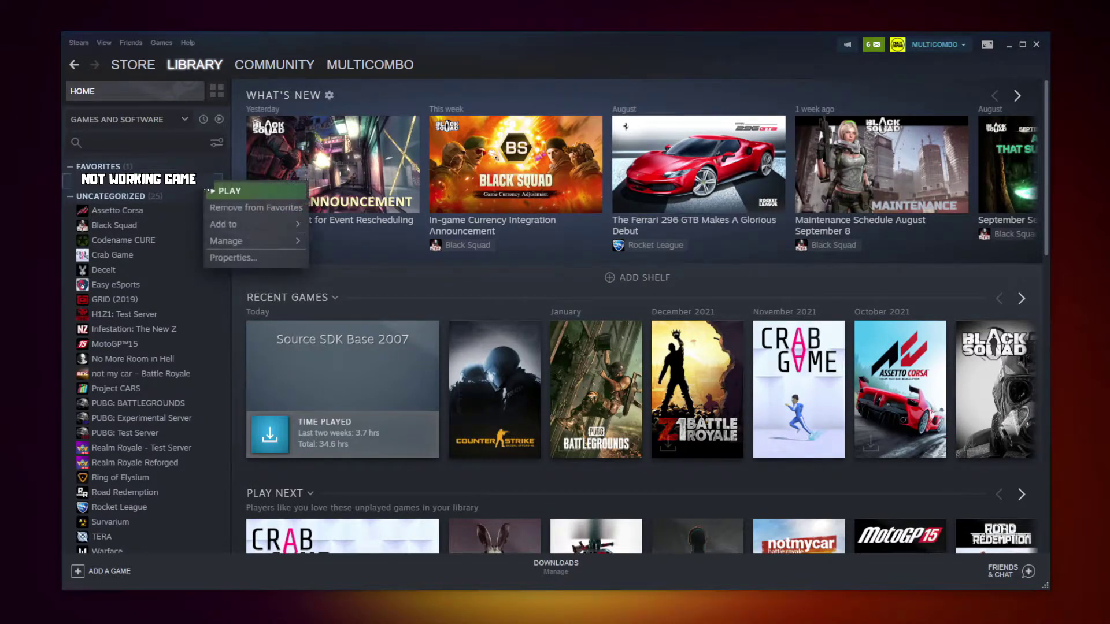
pyautogui.click(247, 257)
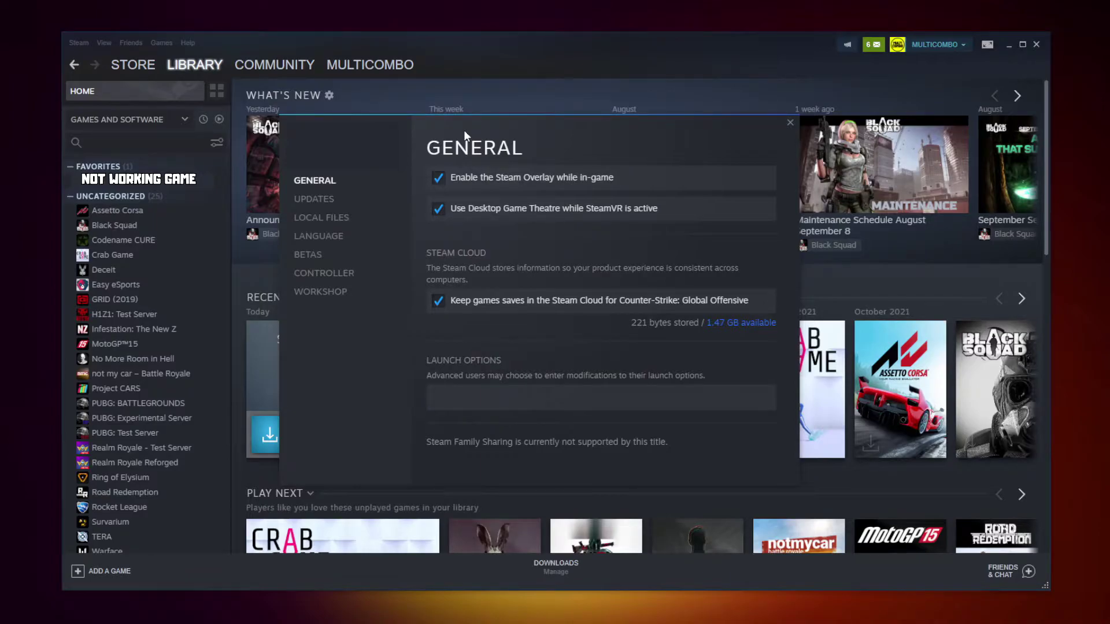
pyautogui.click(325, 219)
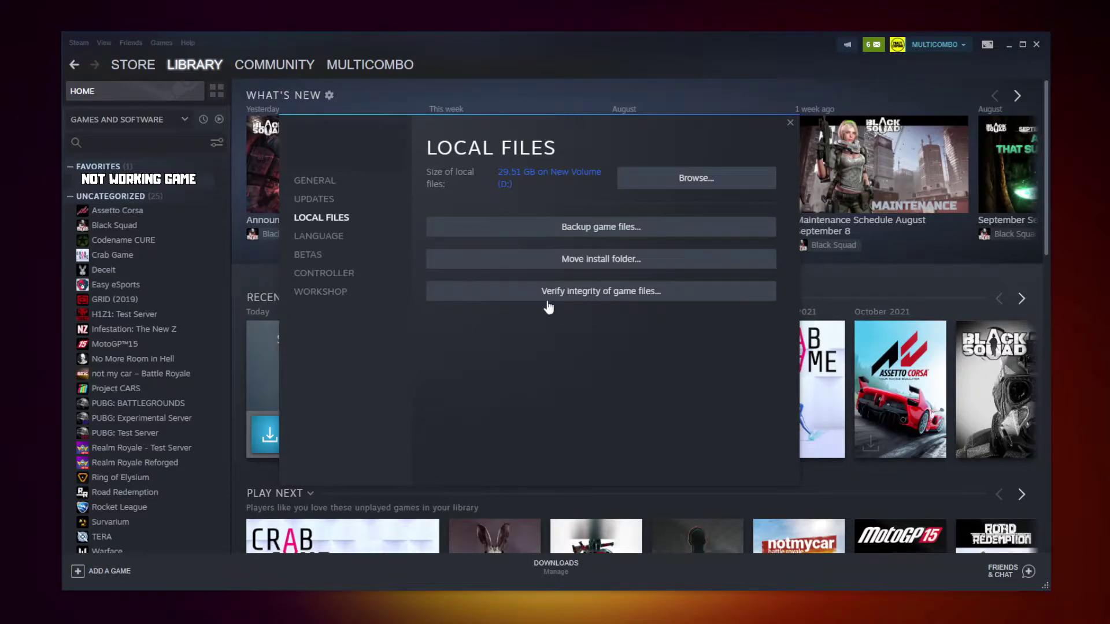
pyautogui.click(605, 297)
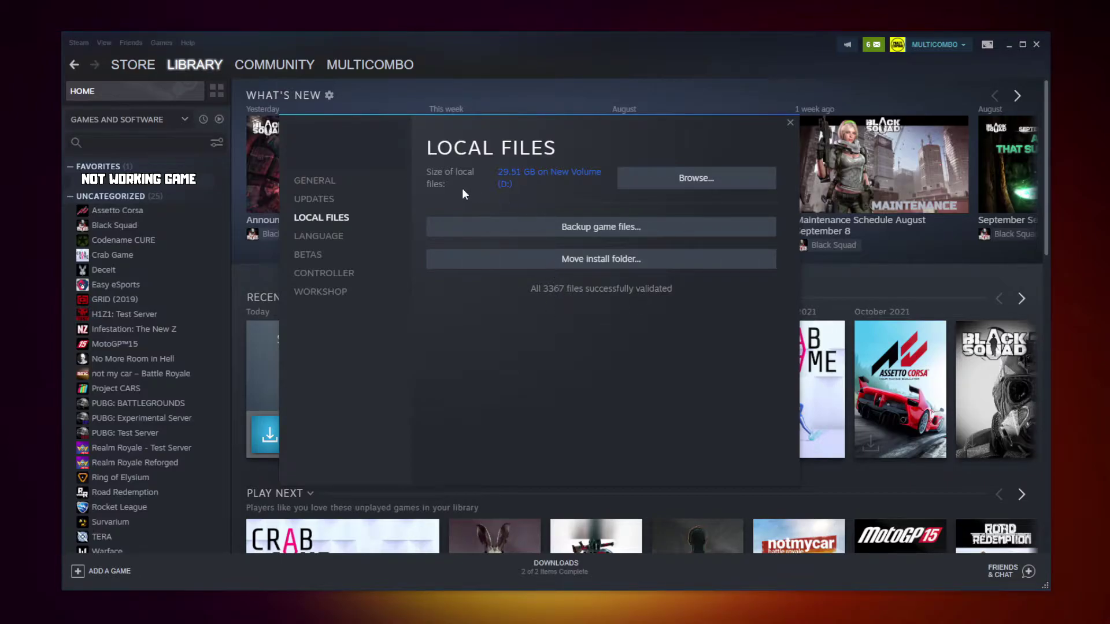
# Step: Browse to the game's local install folder and open the properties of the game's application file
pyautogui.click(700, 182)
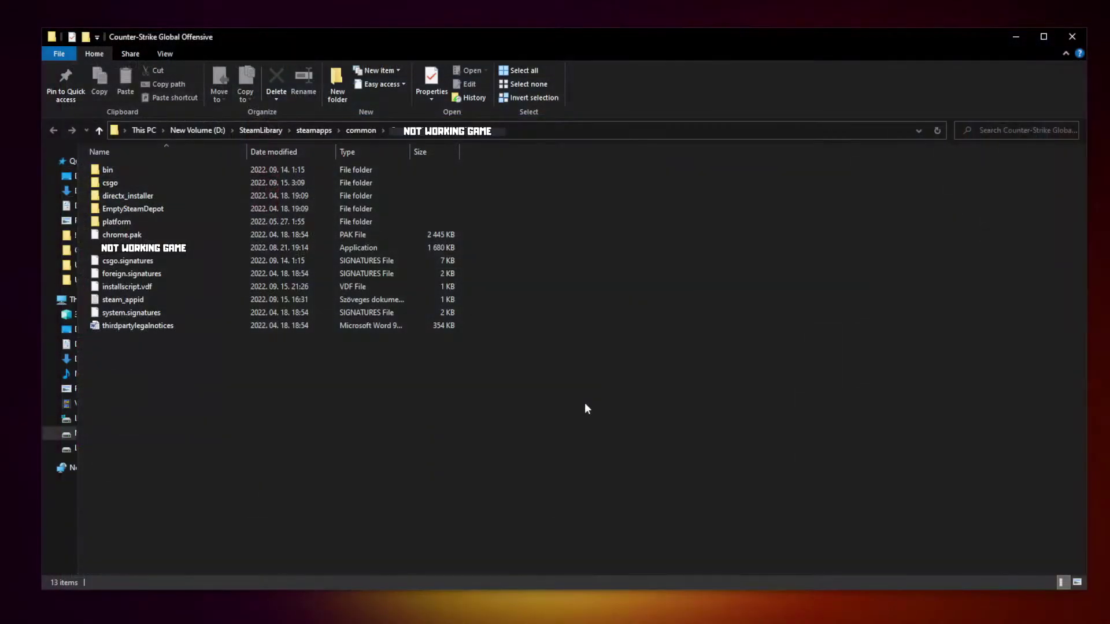
pyautogui.click(259, 251)
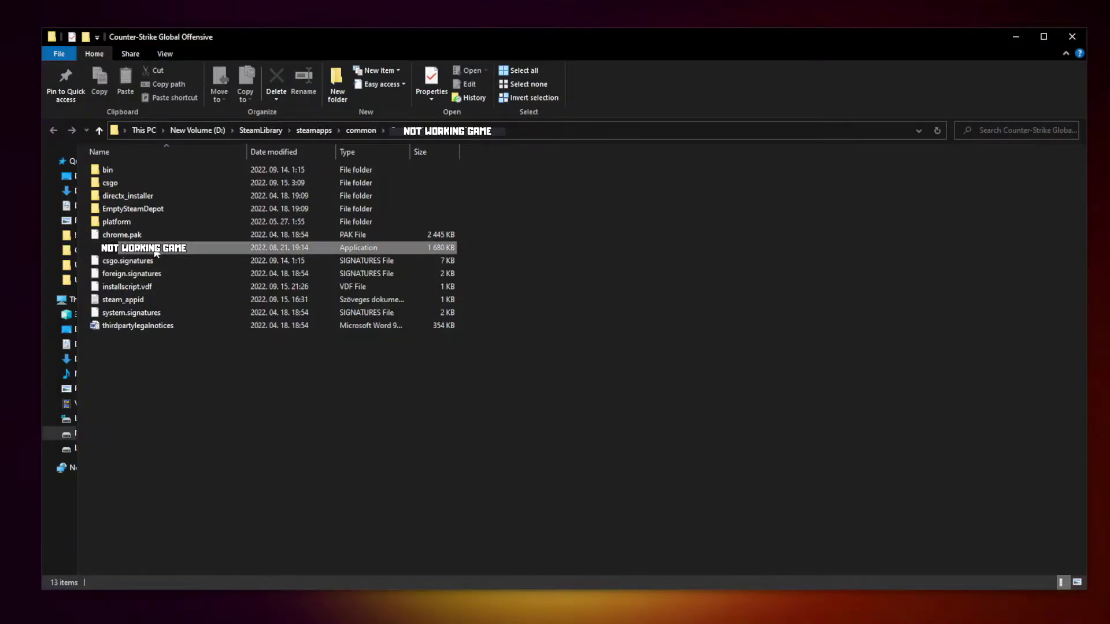
pyautogui.rightClick(222, 249)
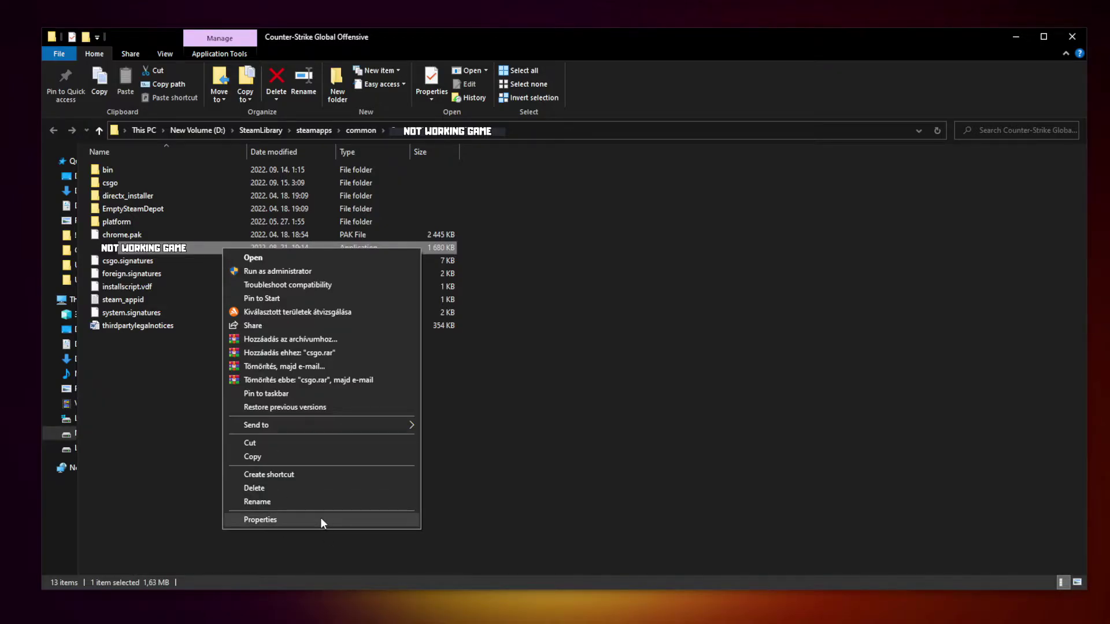
pyautogui.click(320, 518)
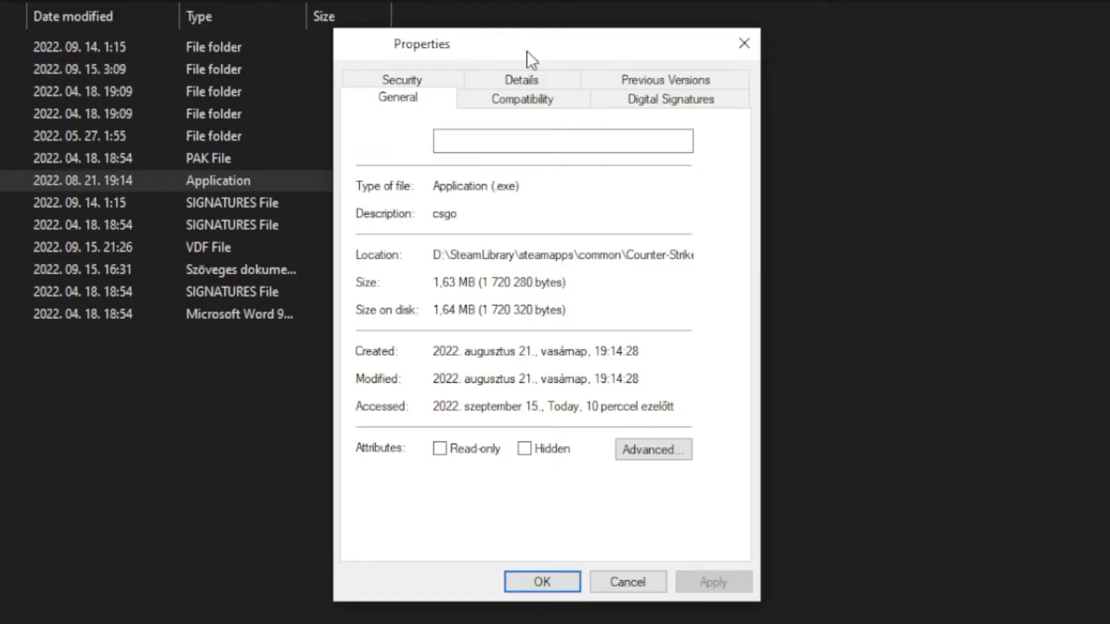
# Step: Set the game's application to run in compatibility mode for Windows 8
pyautogui.click(533, 110)
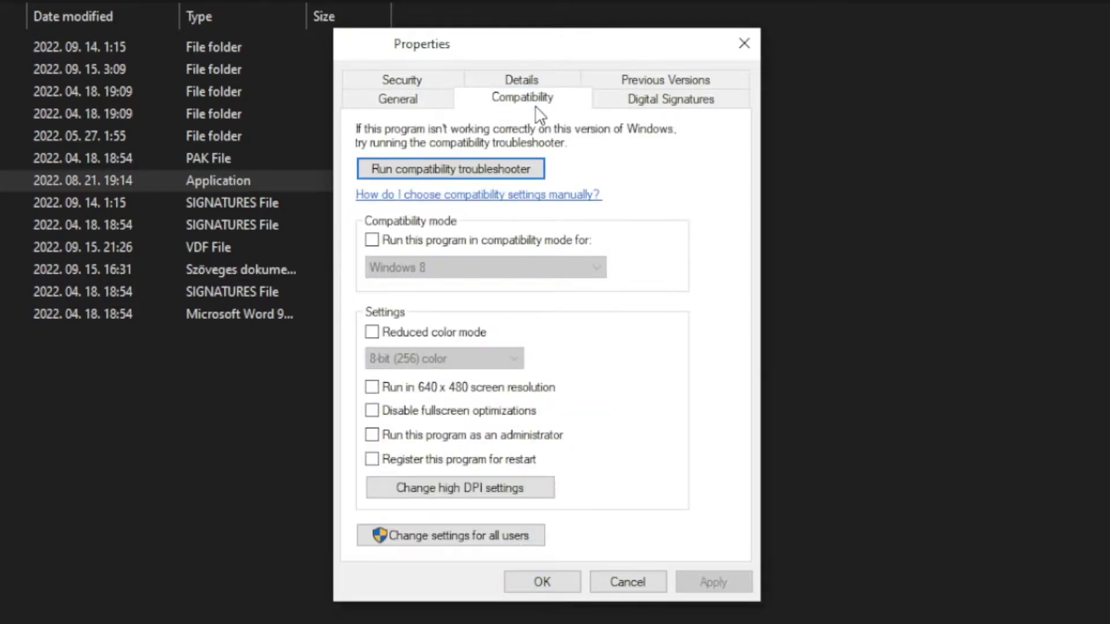
pyautogui.click(373, 242)
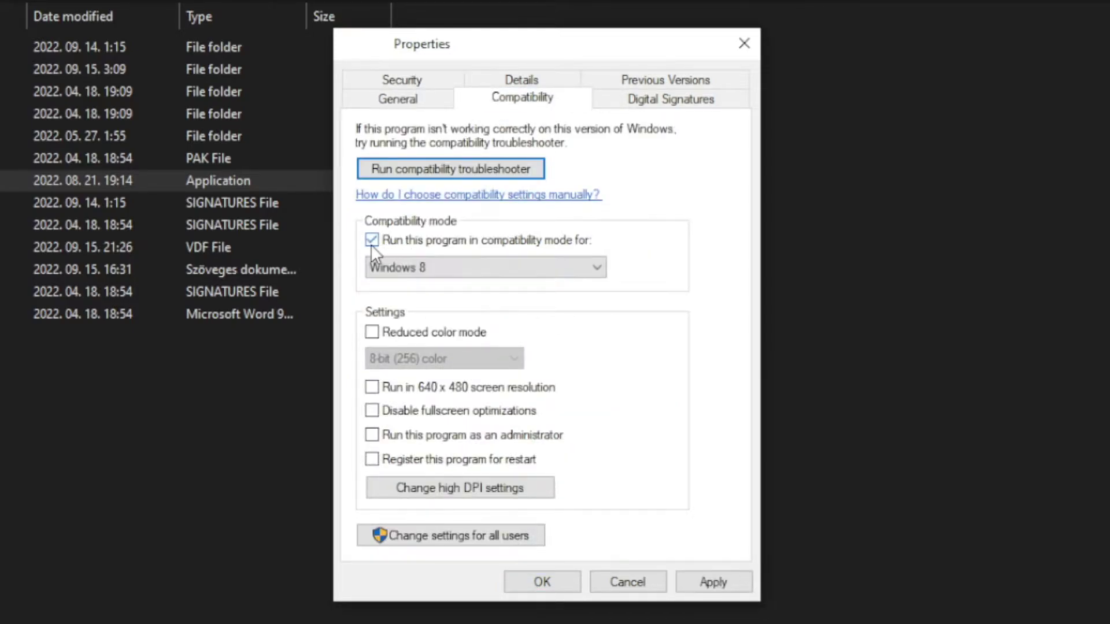
pyautogui.click(431, 265)
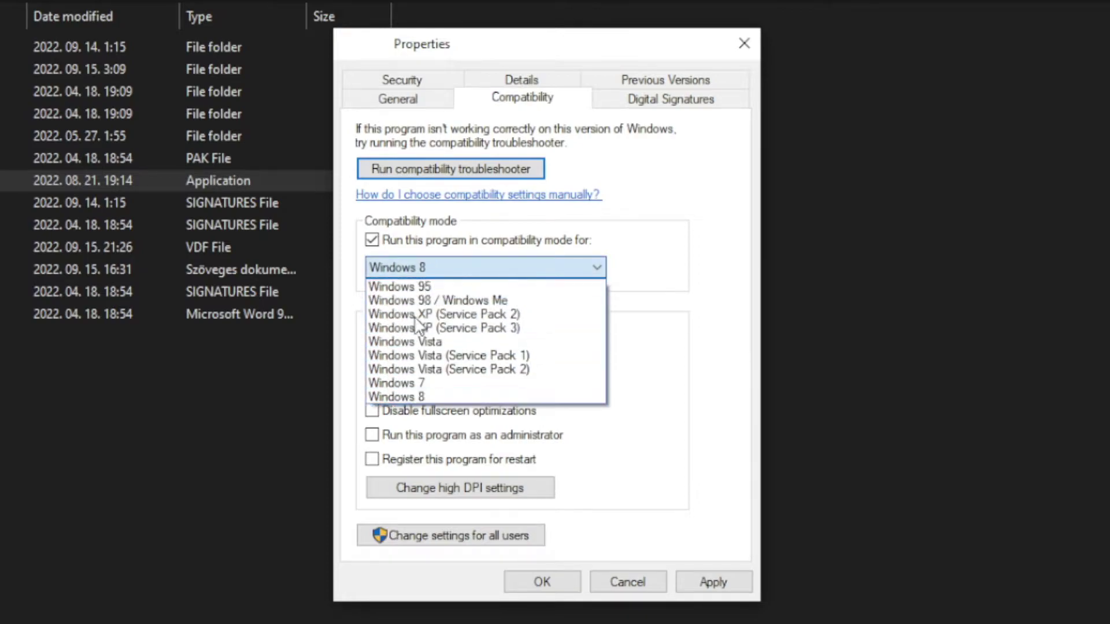
pyautogui.click(423, 398)
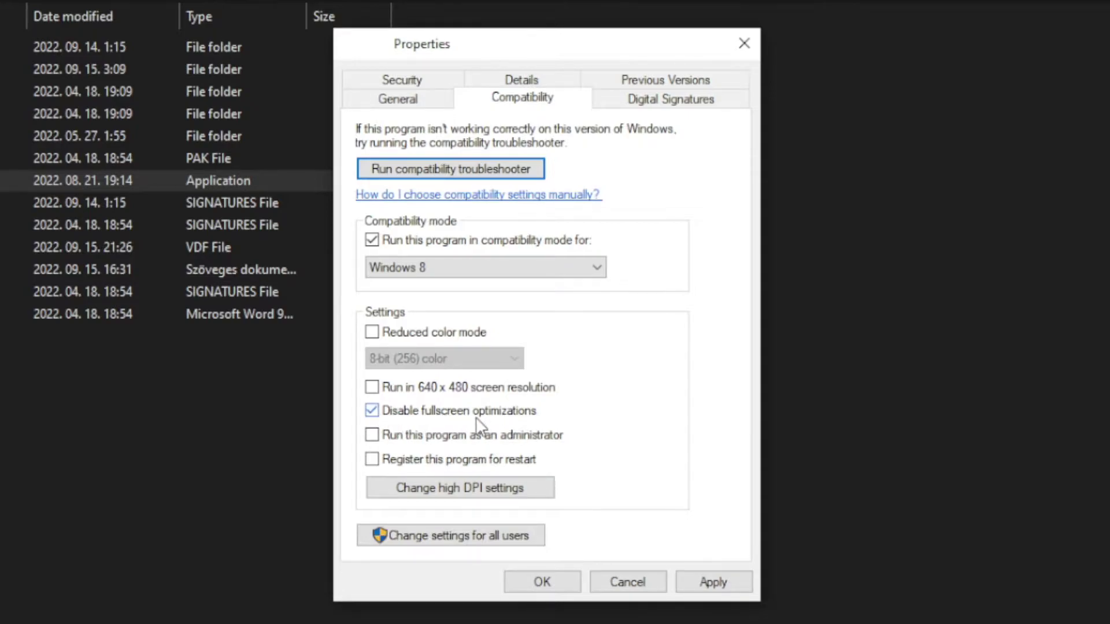
# Step: Set the game's application to run as an administrator, then apply and save its compatibility settings
pyautogui.click(532, 437)
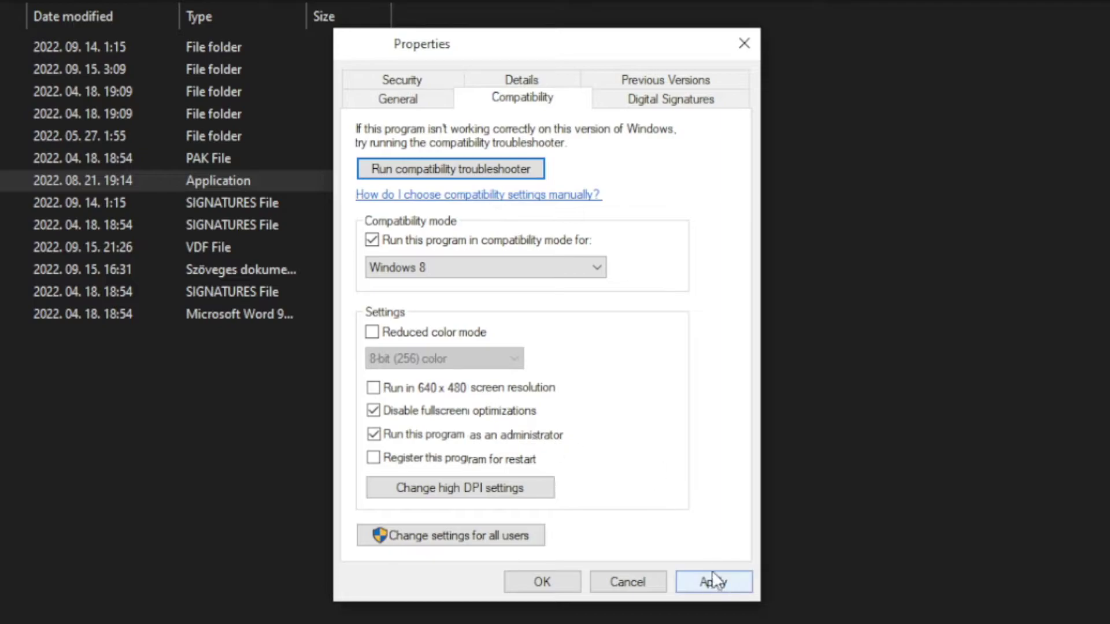
pyautogui.click(720, 582)
pyautogui.click(543, 584)
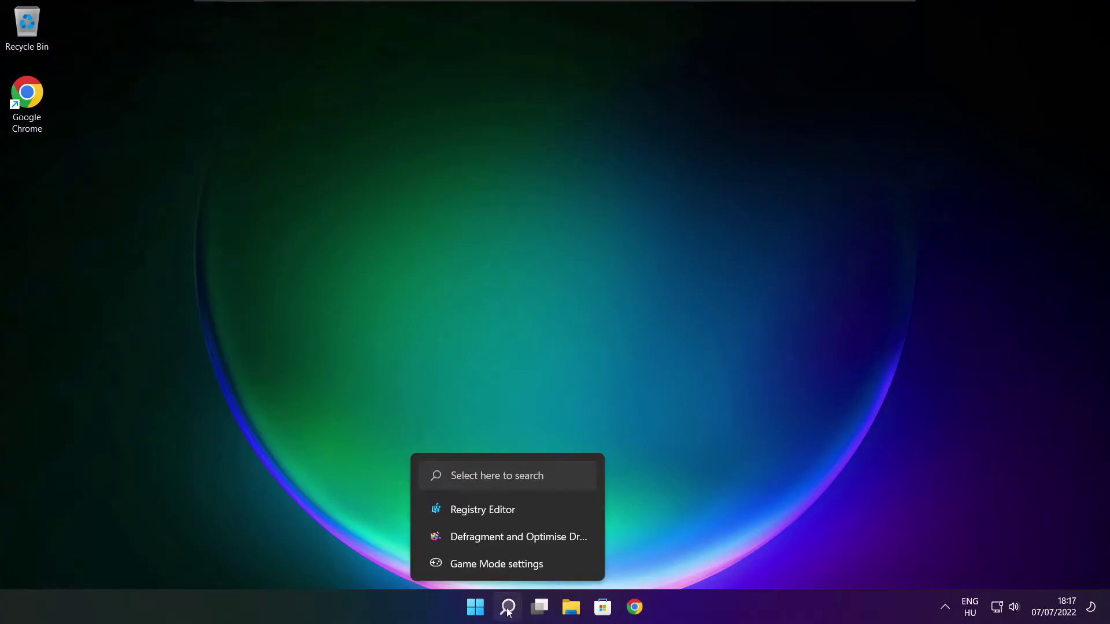
# Step: Search Windows for "updates", run a check for updates in Windows Update, and close Settings
pyautogui.click(507, 606)
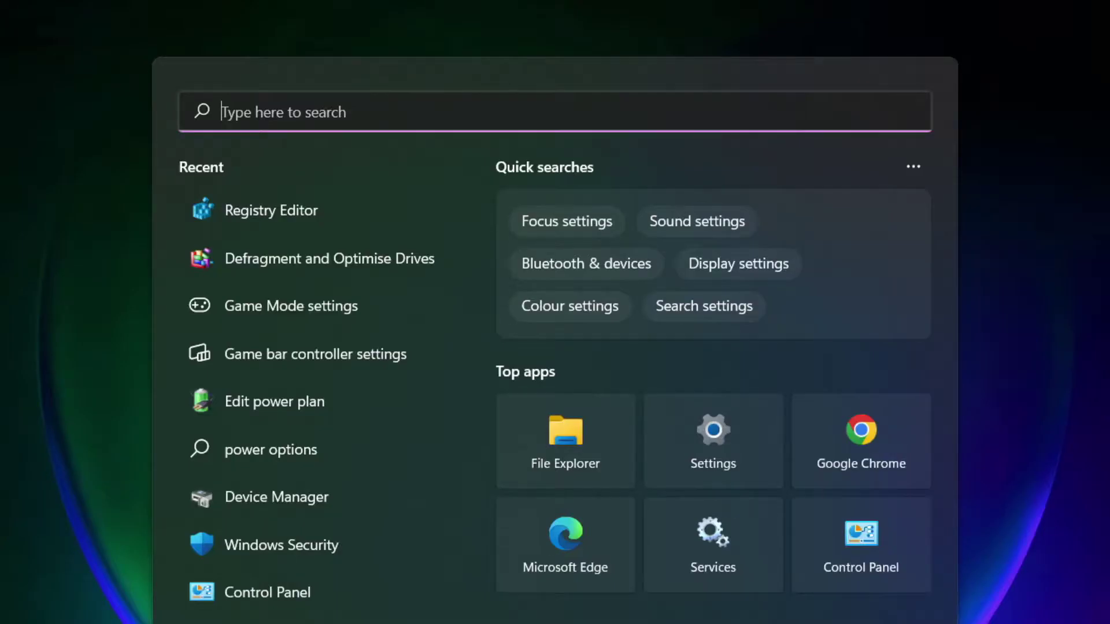
pyautogui.write('u')
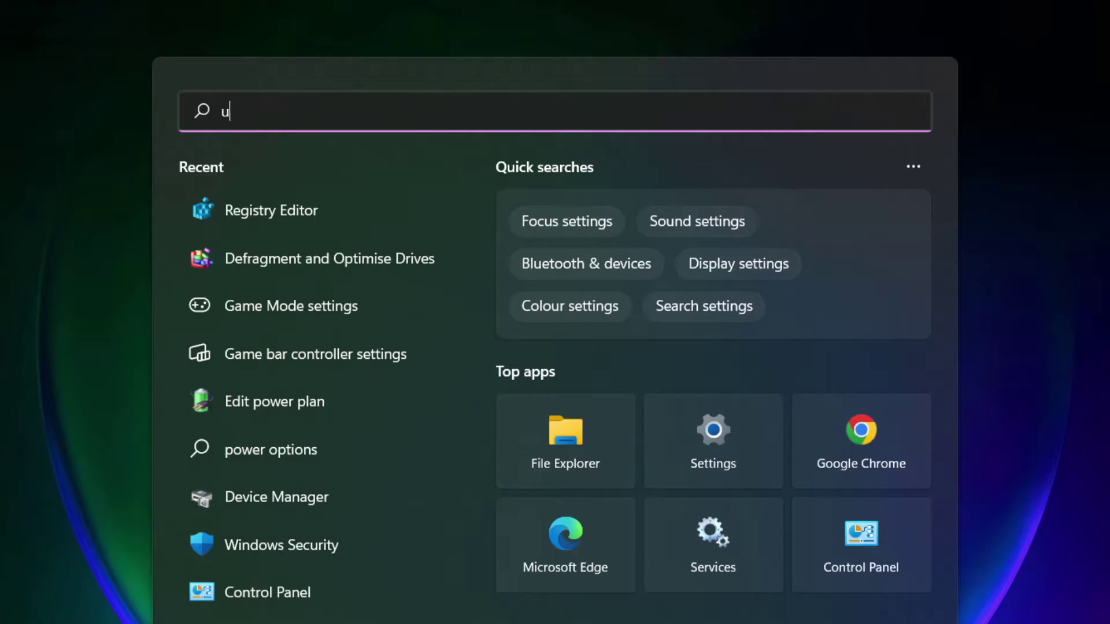
pyautogui.write('pdates')
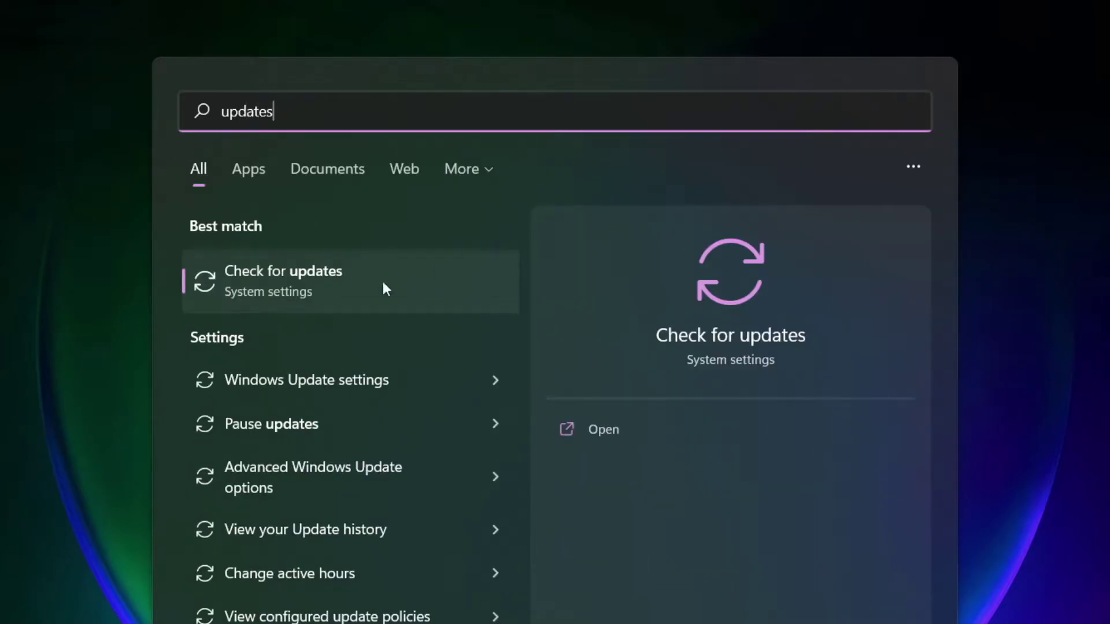
pyautogui.click(339, 292)
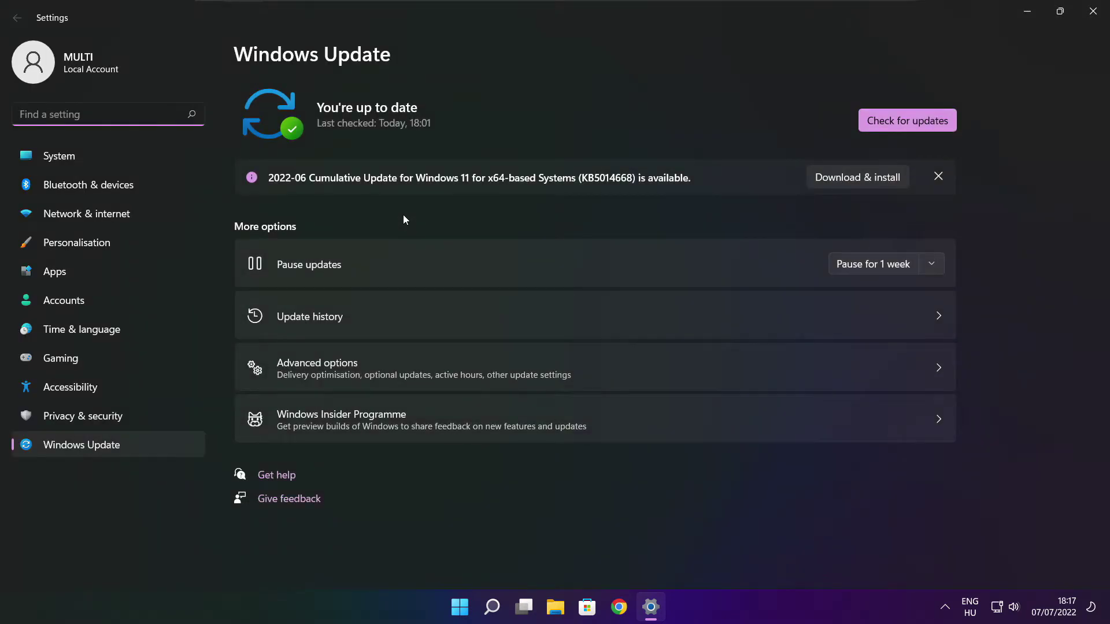
pyautogui.click(907, 120)
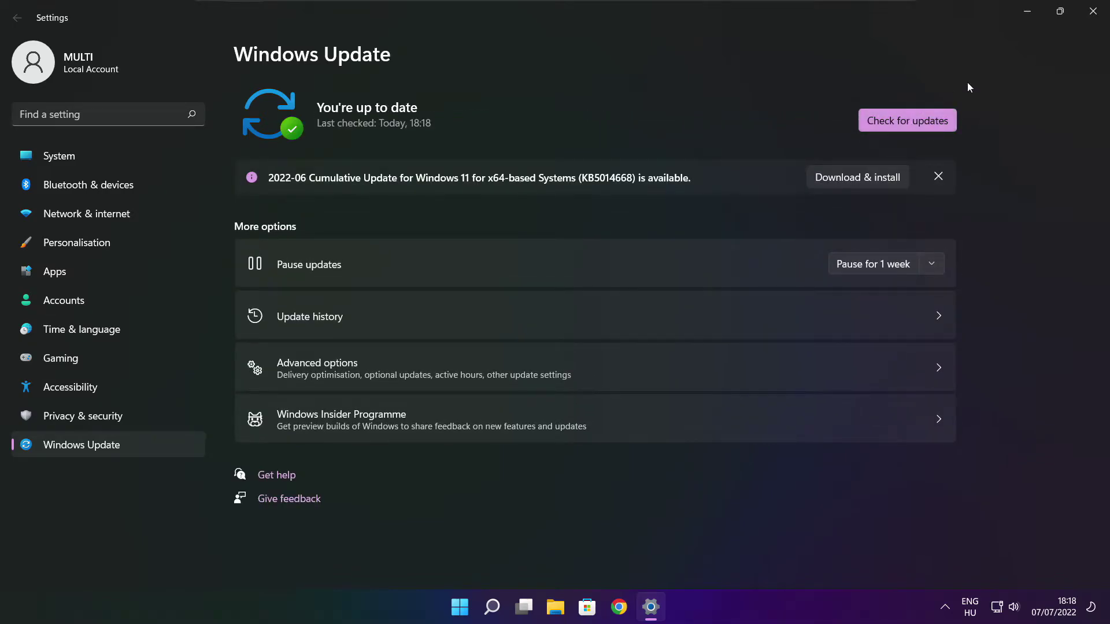
pyautogui.click(1092, 17)
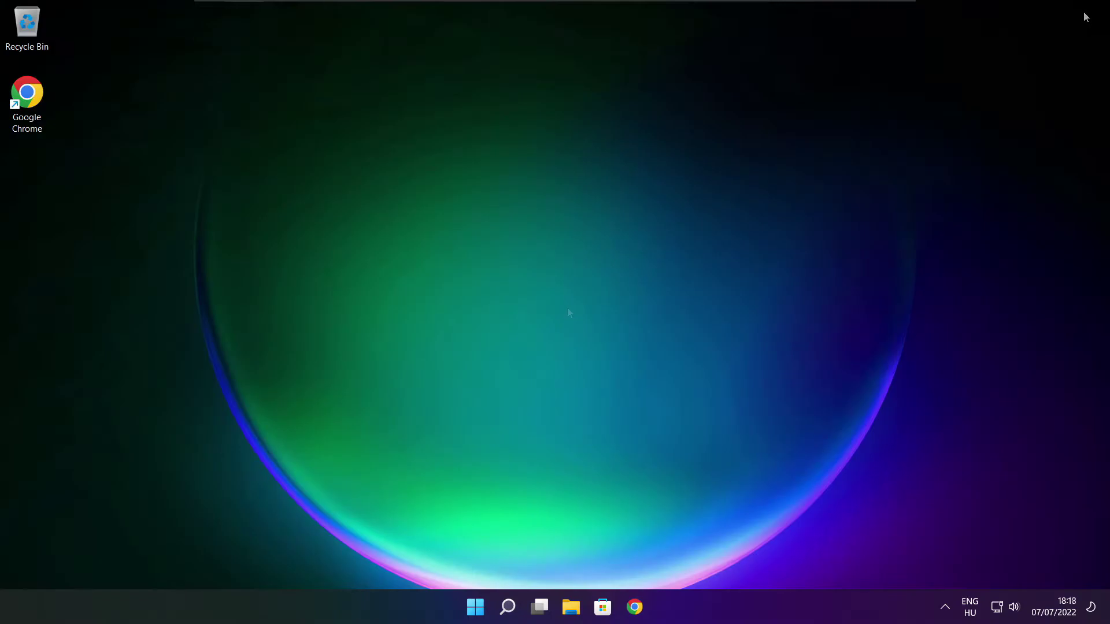
# Step: Switch to Google Chrome and download the English DirectX End-User Runtime Web Installer from the Microsoft Download Center
pyautogui.click(634, 609)
pyautogui.moveTo(331, 38); pyautogui.dragTo(388, 38)
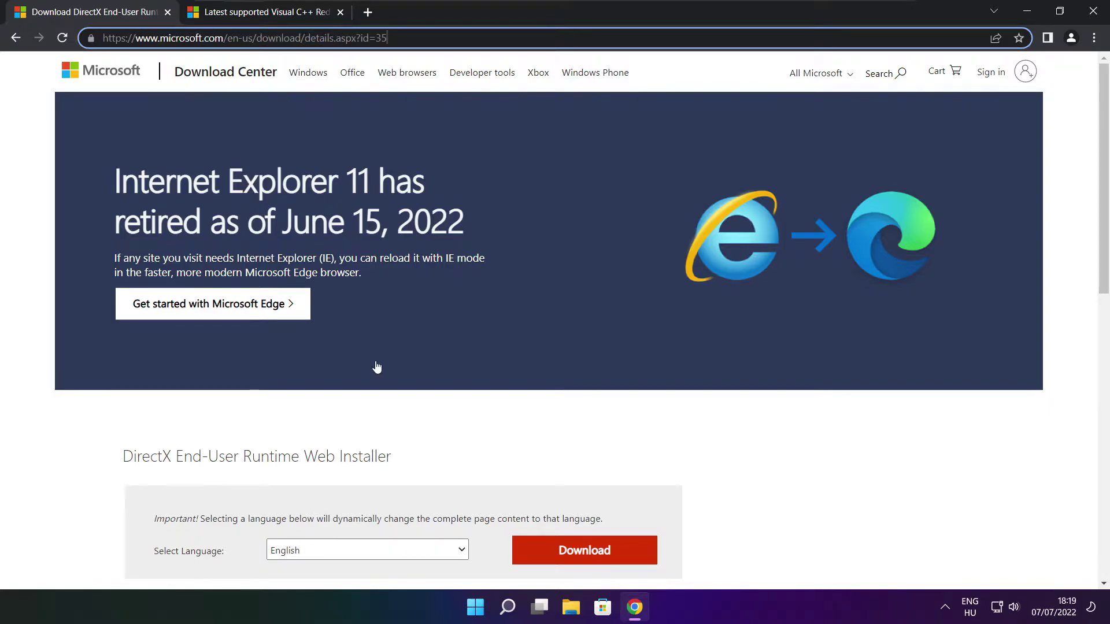
pyautogui.click(396, 421)
pyautogui.scroll(-4, 412, 240)
pyautogui.moveTo(412, 240); pyautogui.dragTo(469, 245)
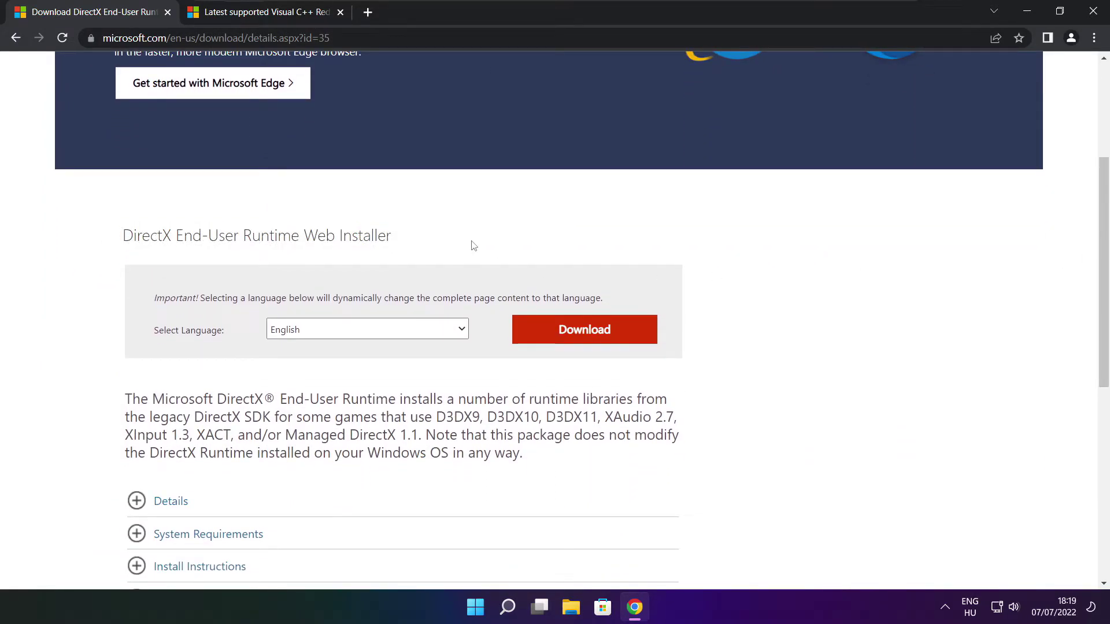
pyautogui.click(585, 332)
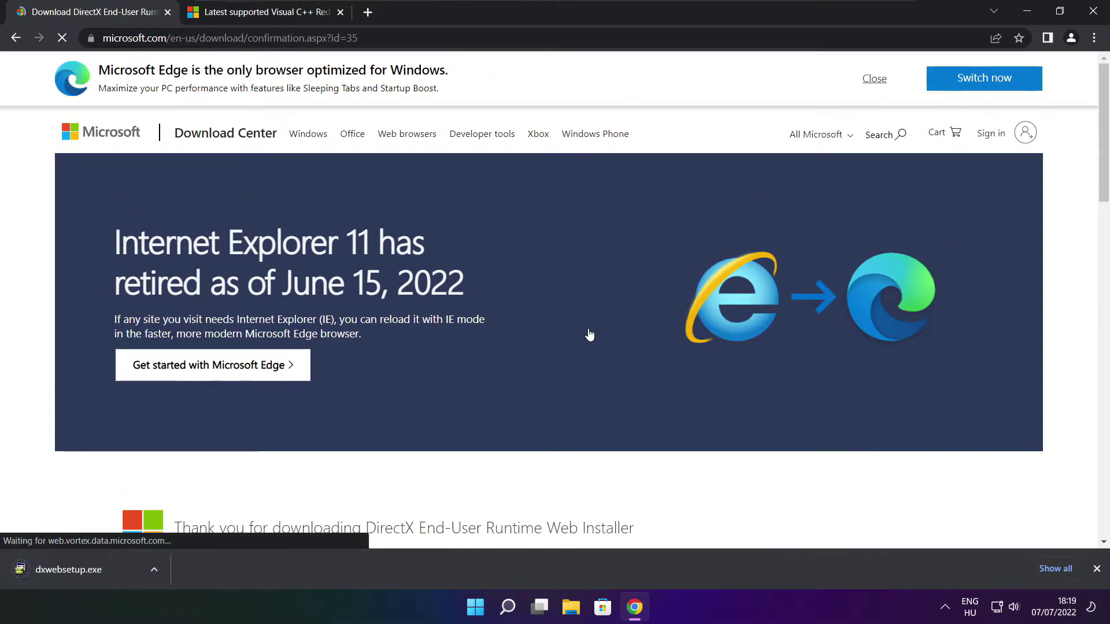
# Step: Run the downloaded dxwebsetup.exe and accept the DirectX license agreement after going through its terms
pyautogui.click(104, 570)
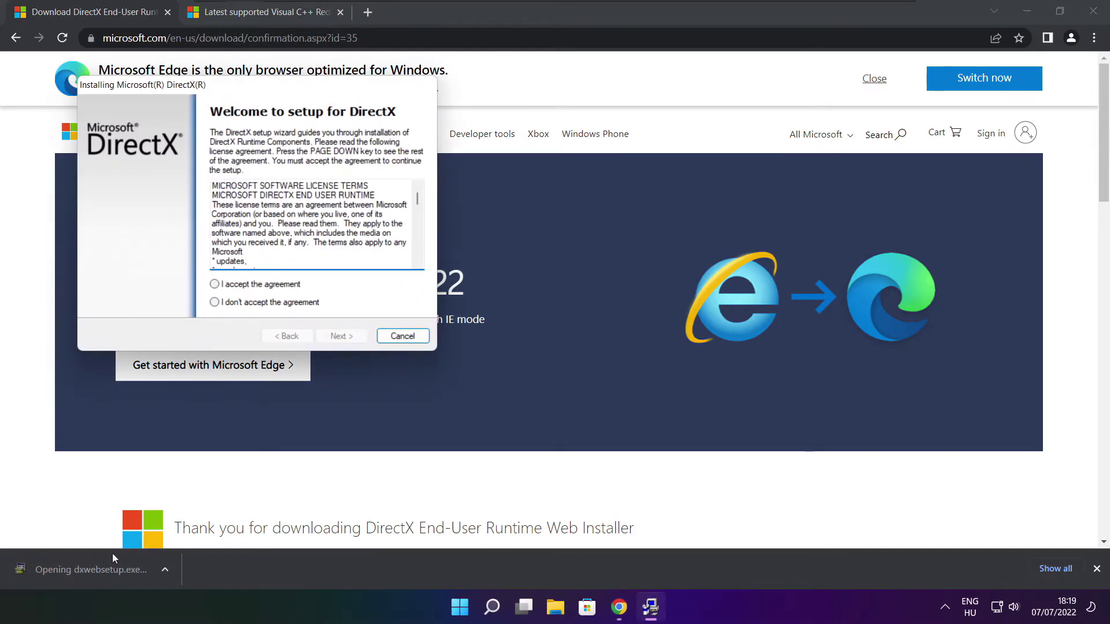
pyautogui.moveTo(234, 89); pyautogui.dragTo(528, 167)
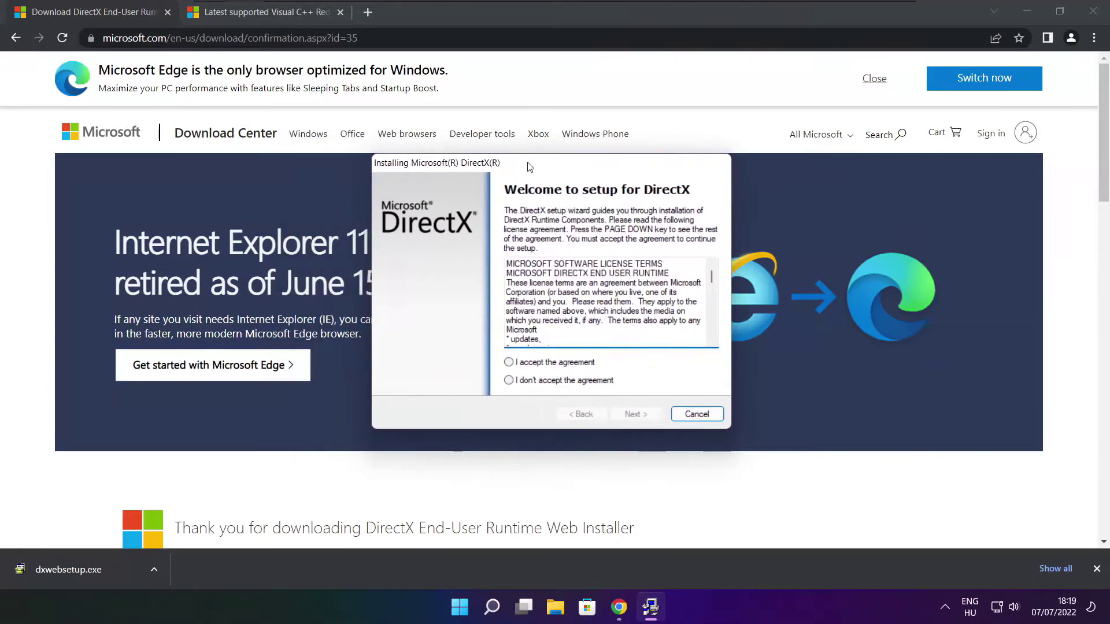
pyautogui.press('pagedown')
pyautogui.press('pagedown')
pyautogui.press('pagedown')
pyautogui.press('pagedown')
pyautogui.press('pagedown')
pyautogui.press('pagedown')
pyautogui.press('pagedown')
pyautogui.press('pagedown')
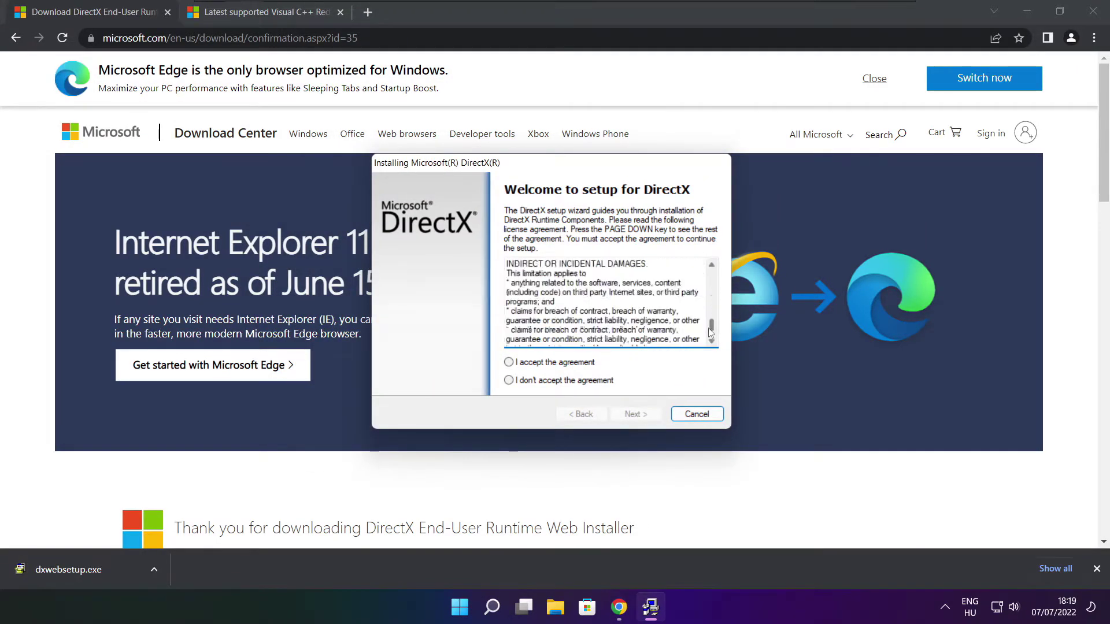
pyautogui.click(516, 365)
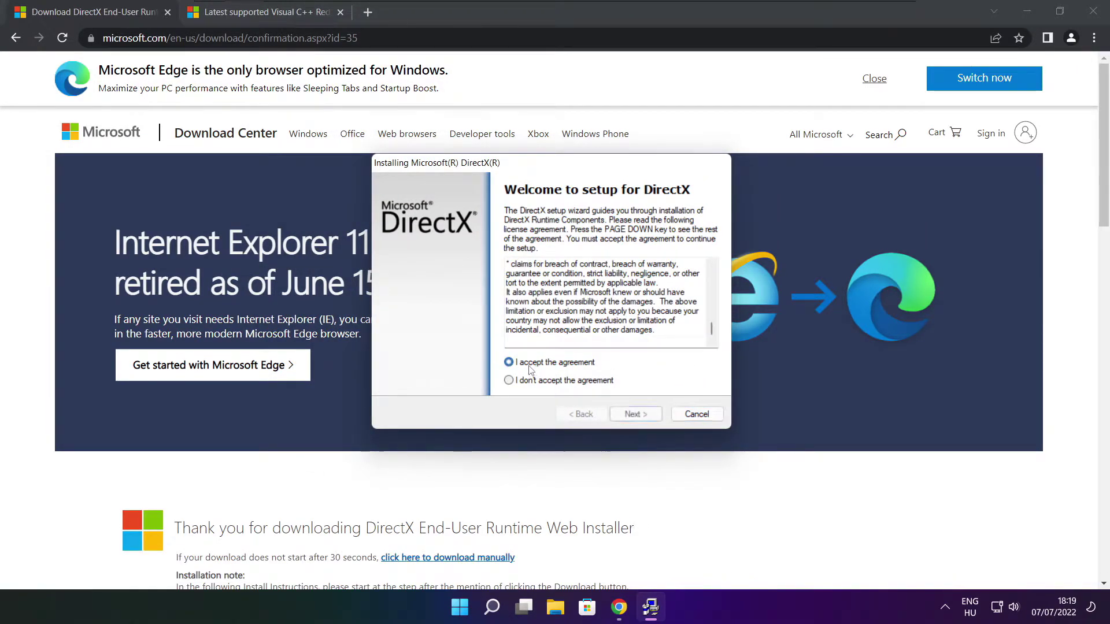
pyautogui.click(636, 414)
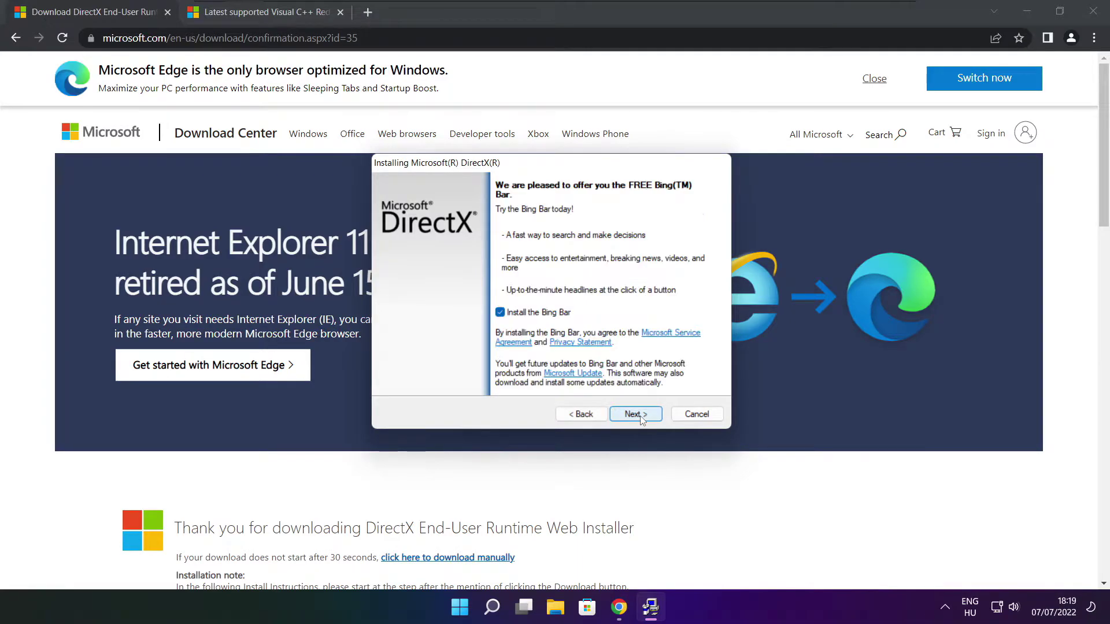
# Step: Decline the Bing Bar, install the DirectX runtime components, finish the setup and close the DirectX download page
pyautogui.click(500, 312)
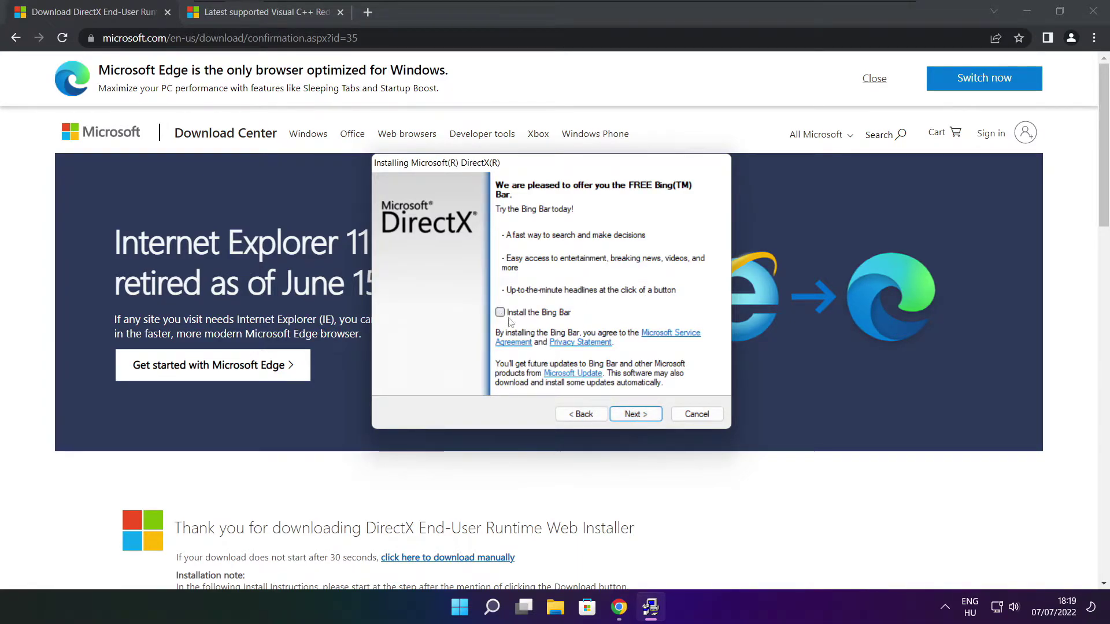
pyautogui.click(646, 413)
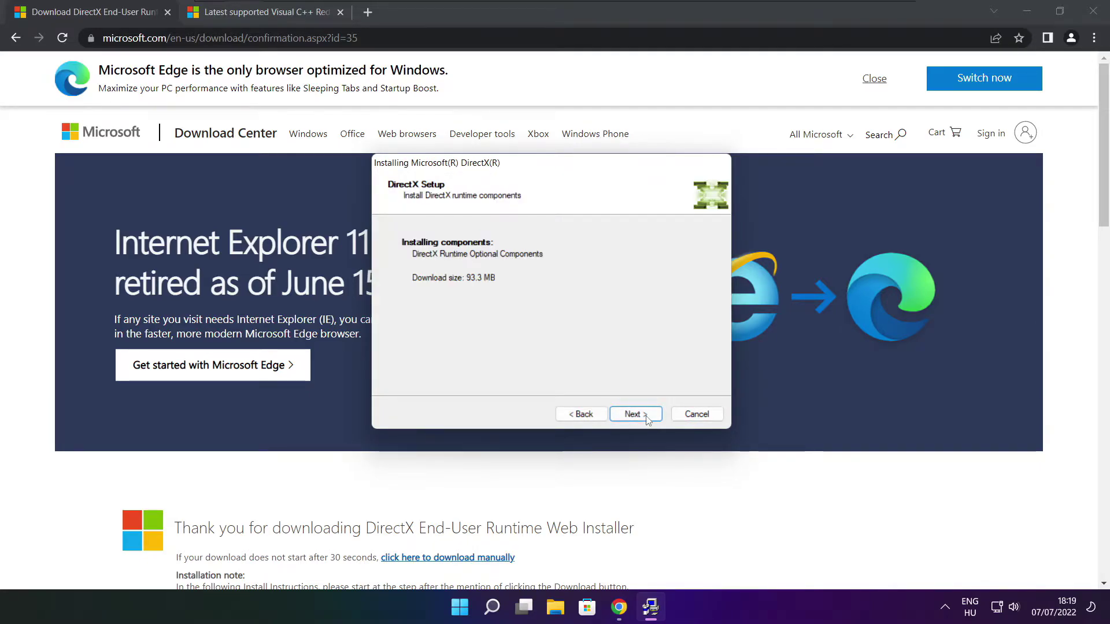
pyautogui.click(637, 416)
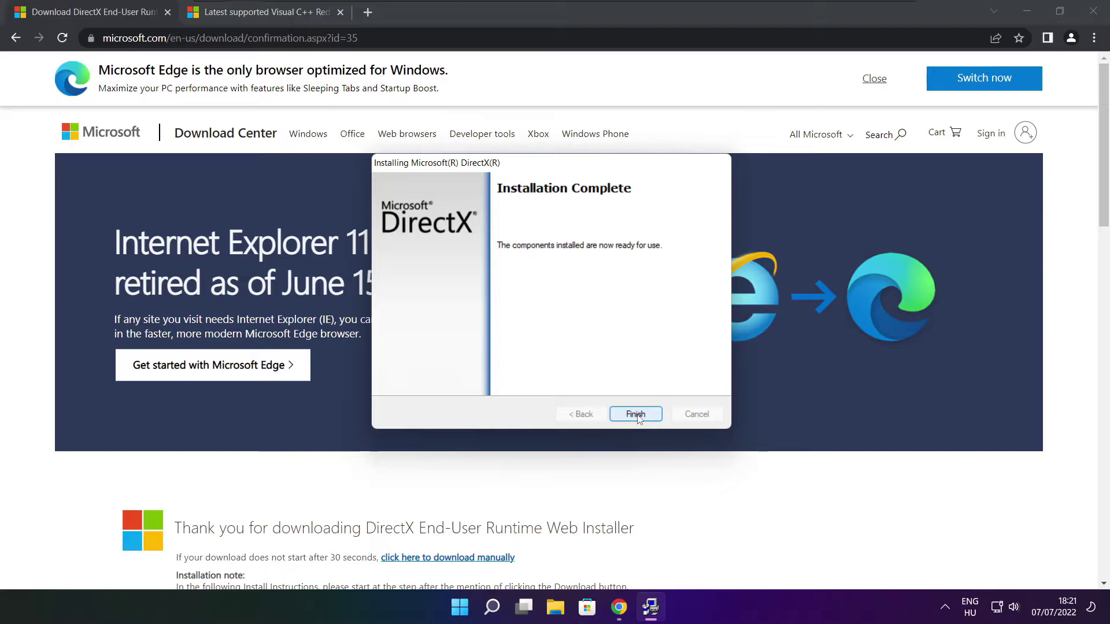
pyautogui.click(636, 416)
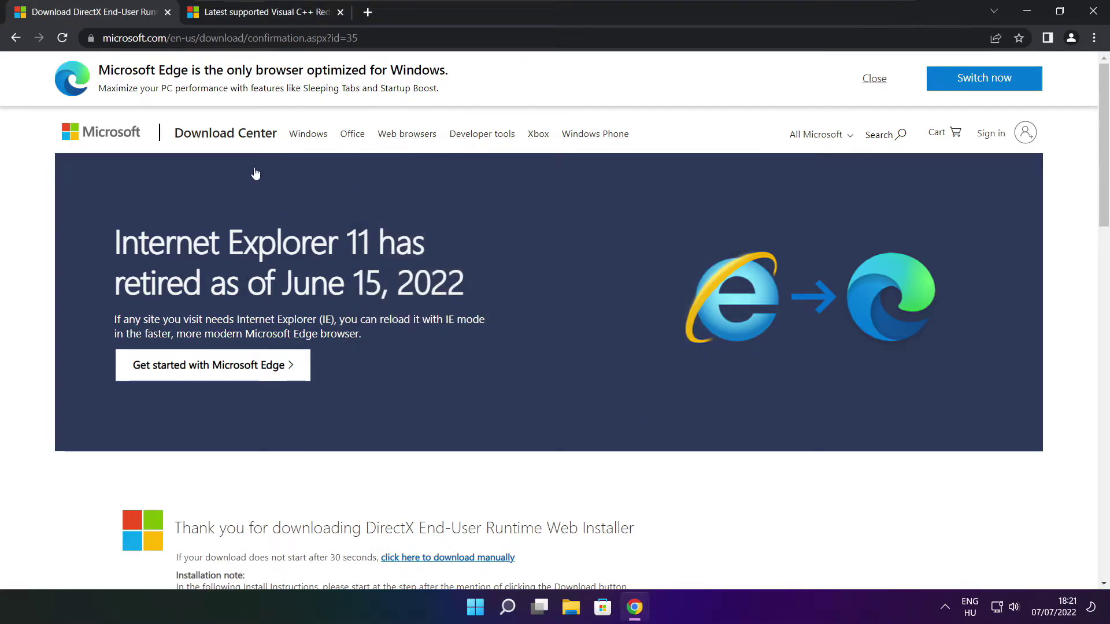
pyautogui.click(168, 12)
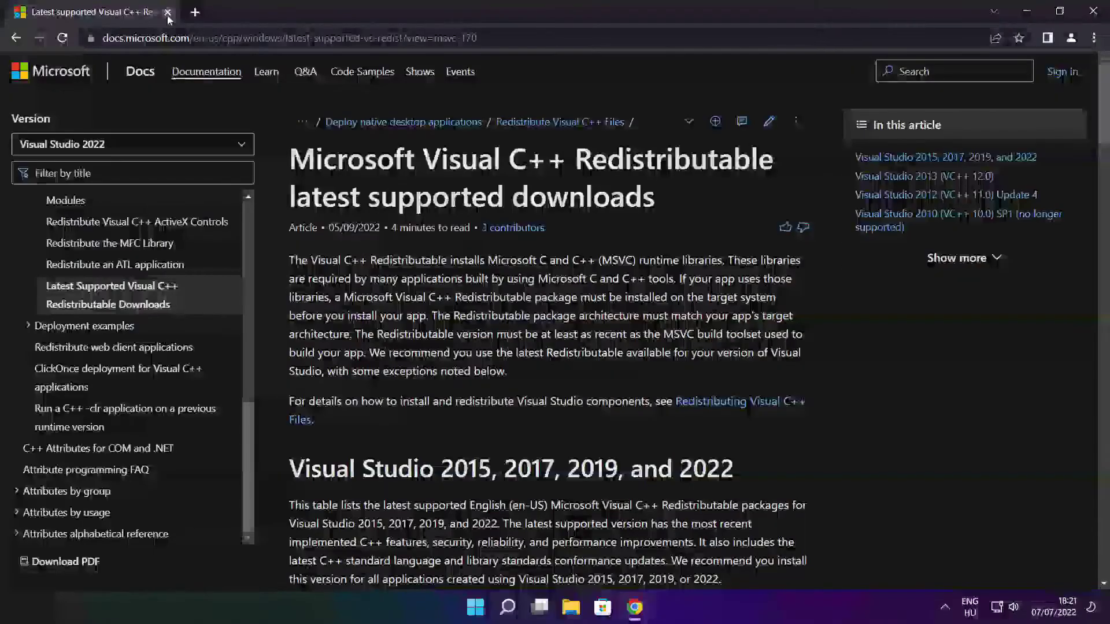
# Step: From the Visual Studio 2015, 2017, 2019, and 2022 table, download the ARM64, X86 and X64 Visual C++ Redistributable installers
pyautogui.hotkey('ctrl', 'l')
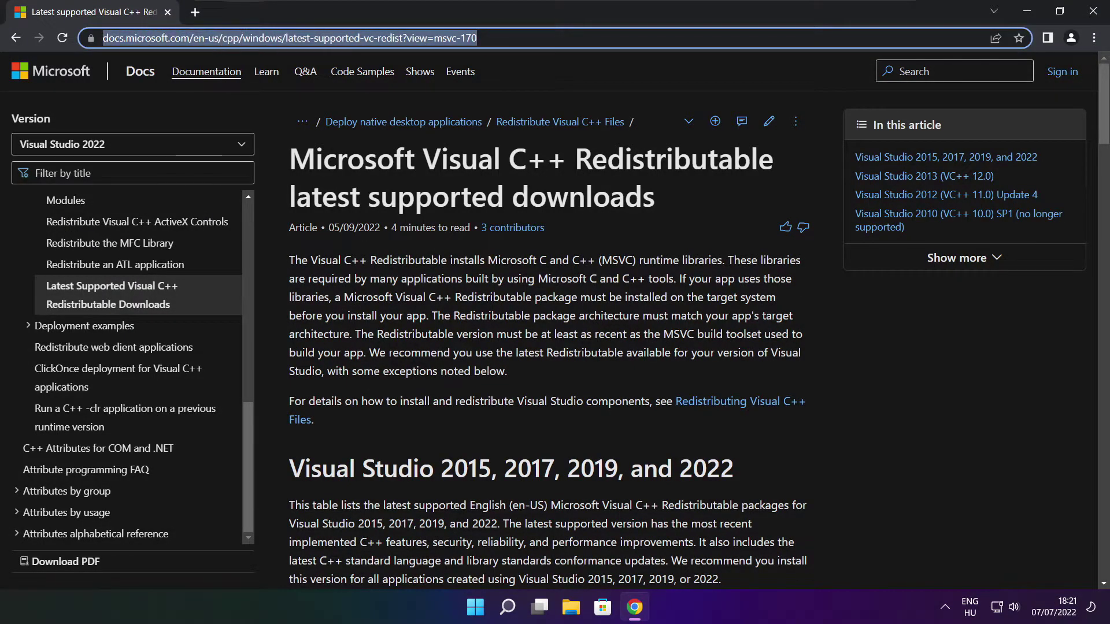
pyautogui.press('End')
pyautogui.click(550, 74)
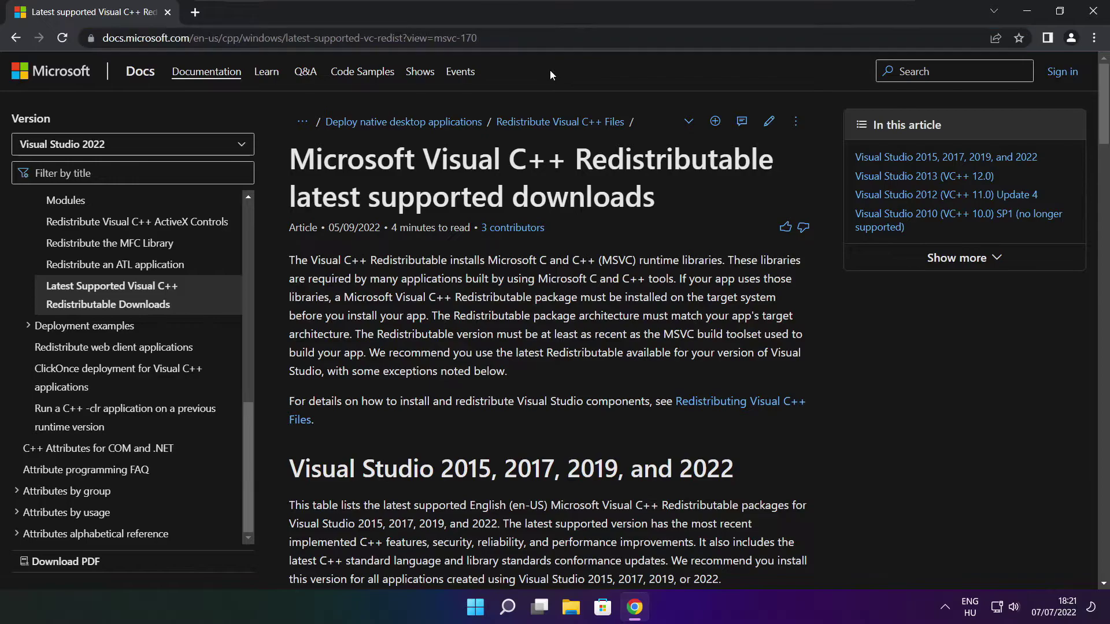
pyautogui.moveTo(1104, 116); pyautogui.dragTo(1098, 162)
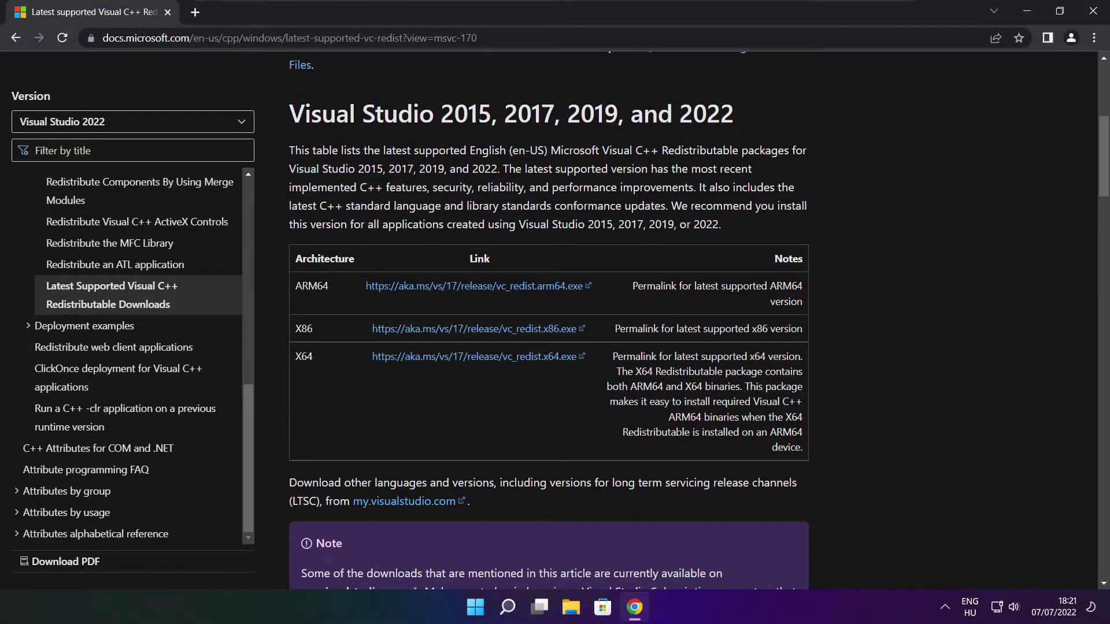
pyautogui.moveTo(293, 285); pyautogui.dragTo(746, 398)
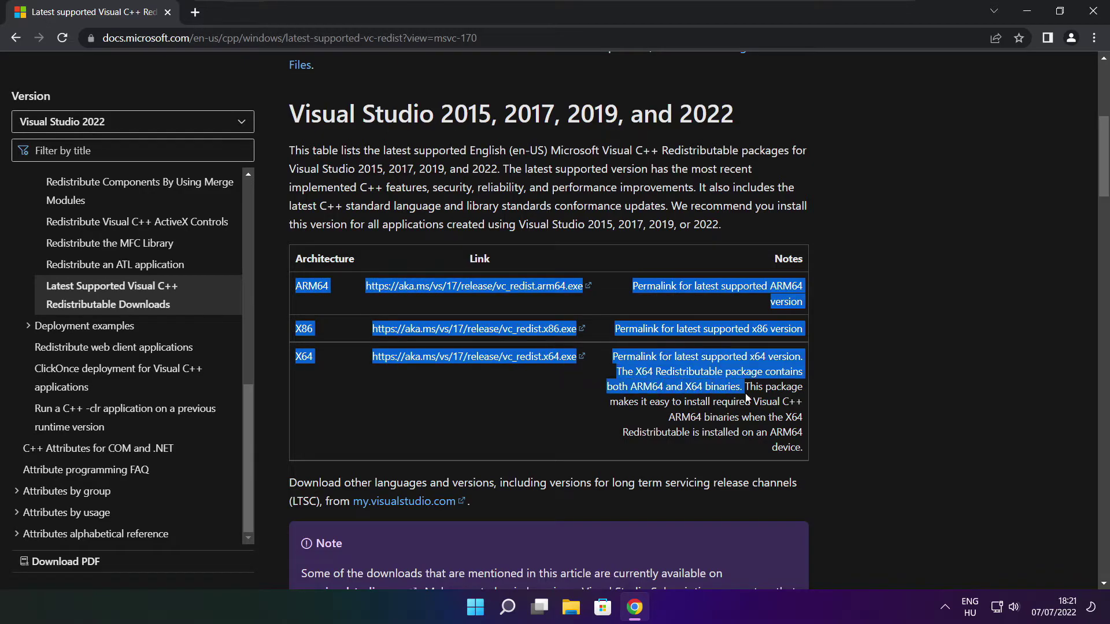
pyautogui.click(746, 397)
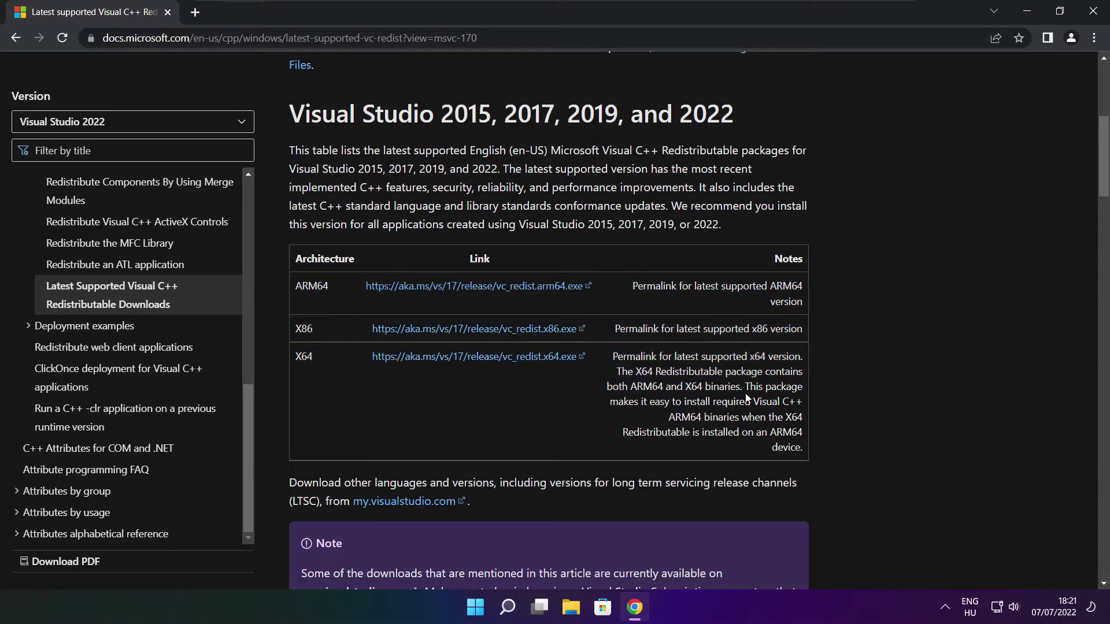
pyautogui.click(460, 287)
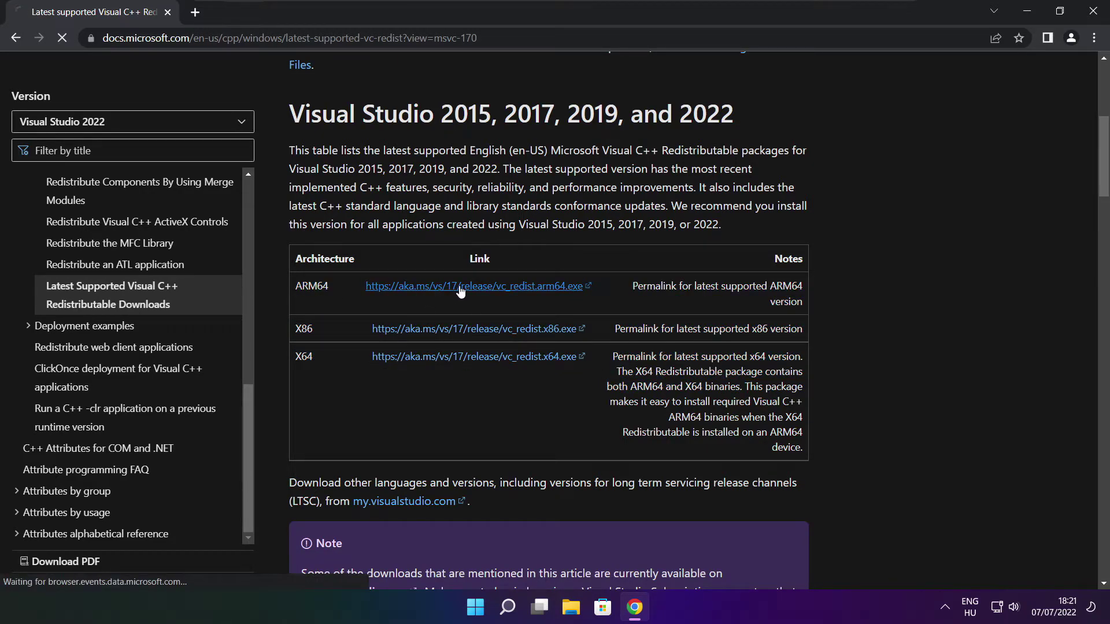
pyautogui.click(458, 331)
pyautogui.click(456, 357)
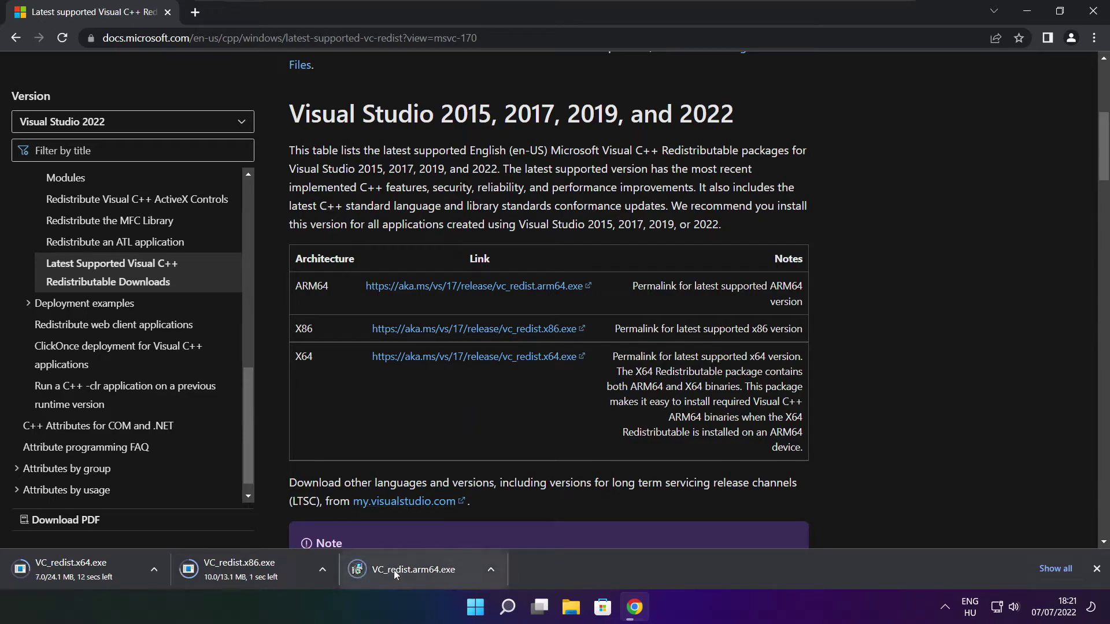
# Step: Run VC_redist.arm64.exe, agree to the license terms, start the installation and close the setup window
pyautogui.click(422, 571)
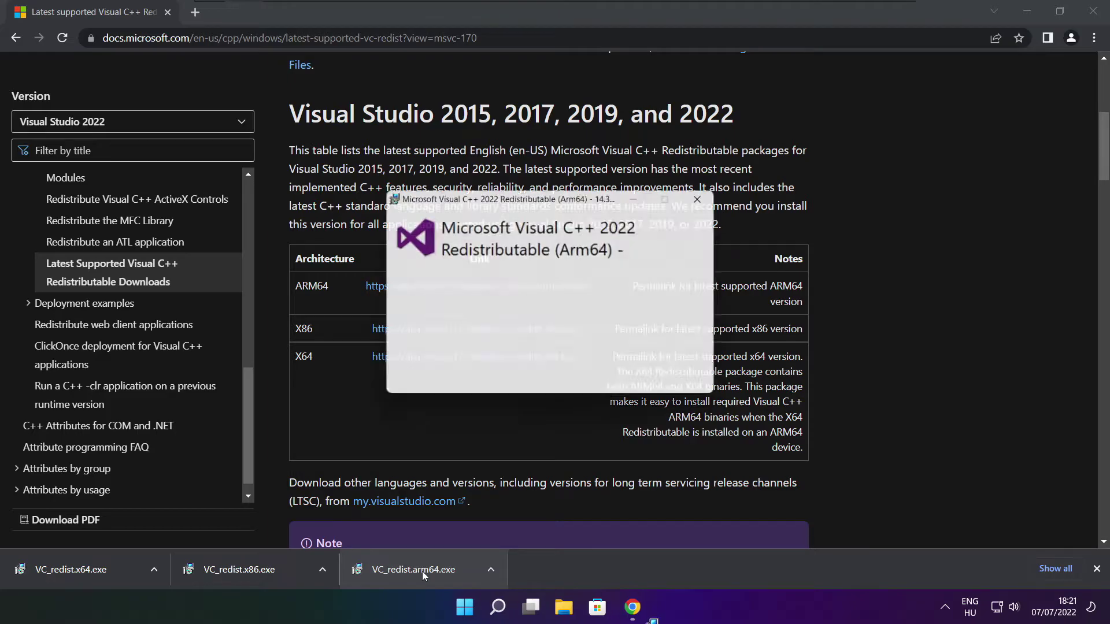
pyautogui.moveTo(712, 287); pyautogui.dragTo(712, 340)
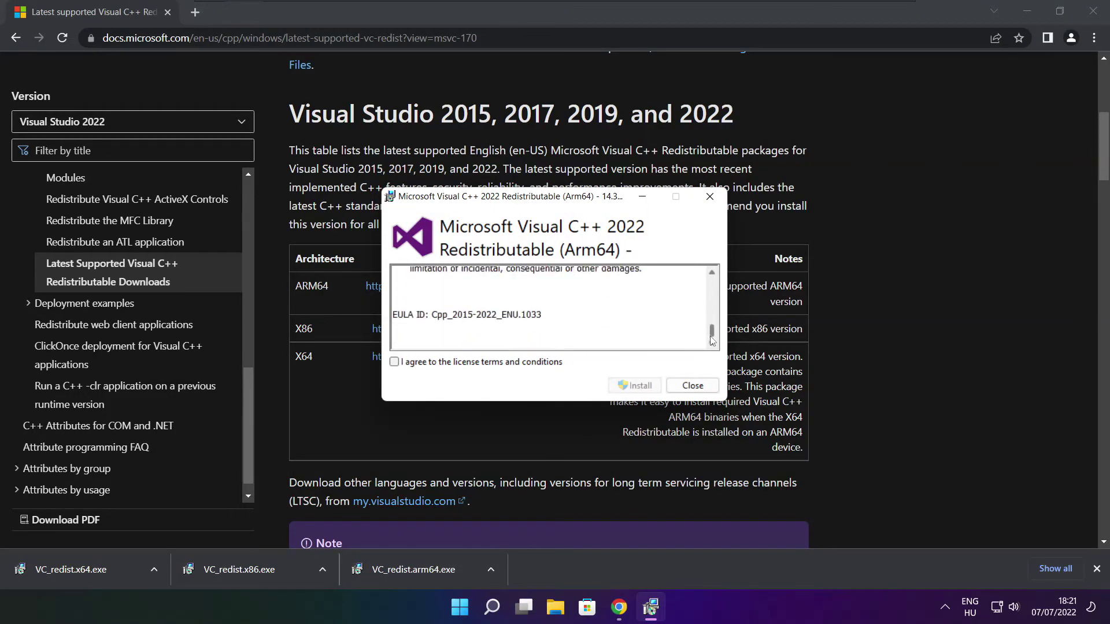
pyautogui.click(394, 362)
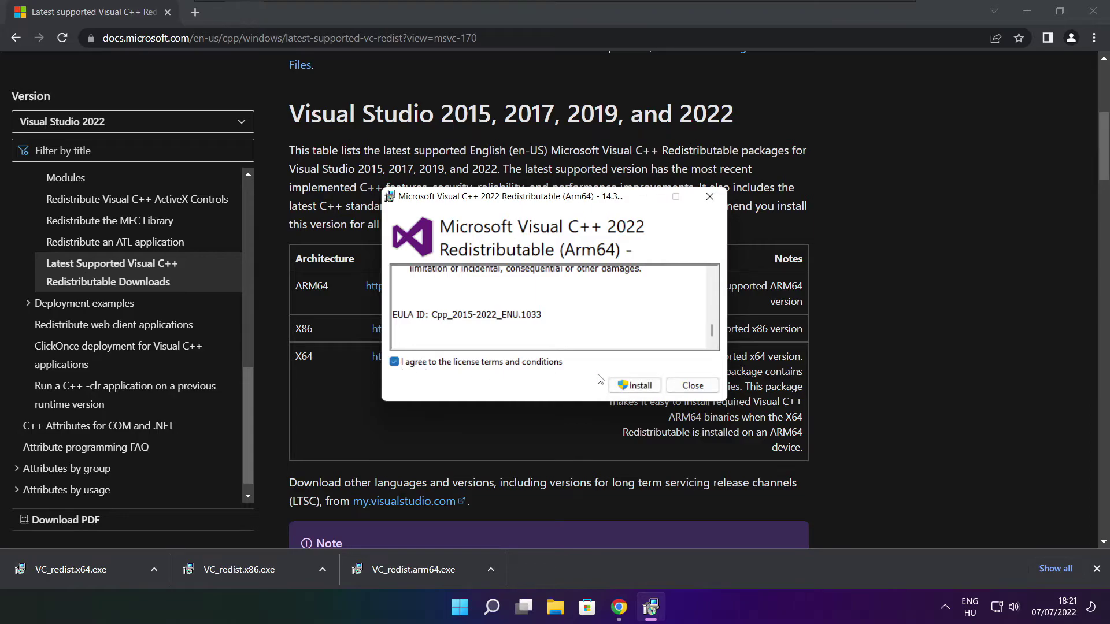
pyautogui.click(631, 386)
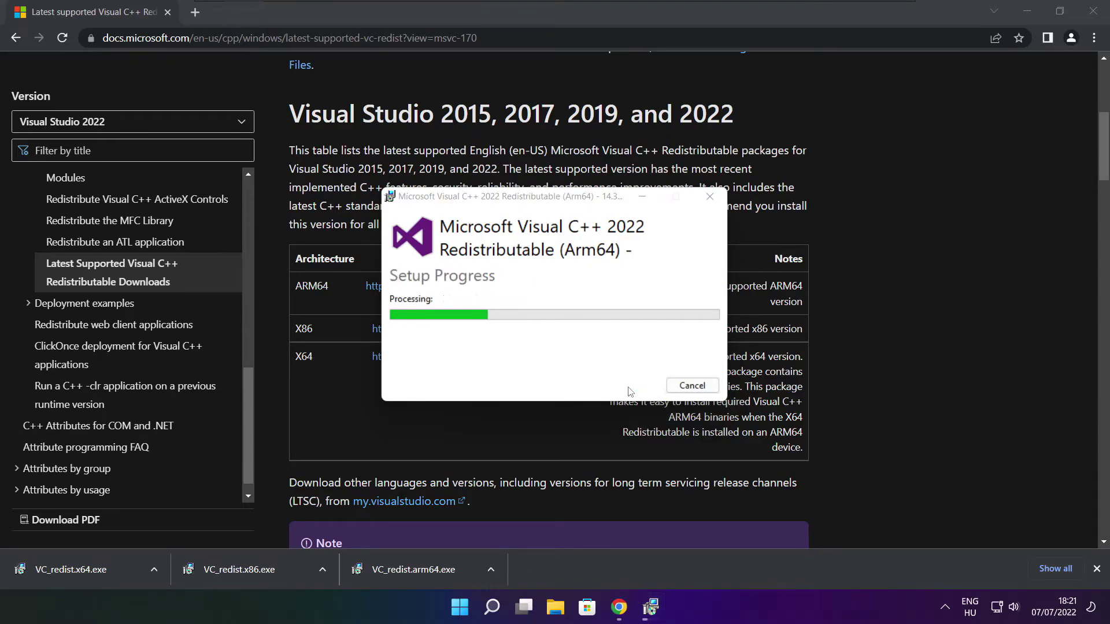
pyautogui.click(692, 386)
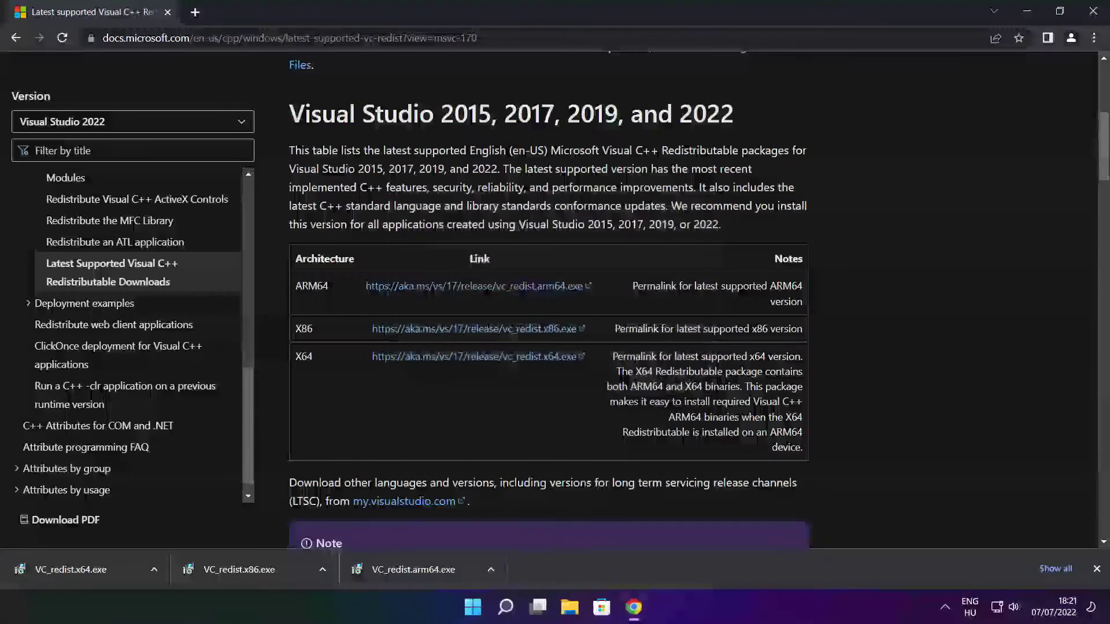
# Step: Run VC_redist.x86.exe, agree to the license terms, install the x86 redistributable and close the setup window
pyautogui.click(262, 570)
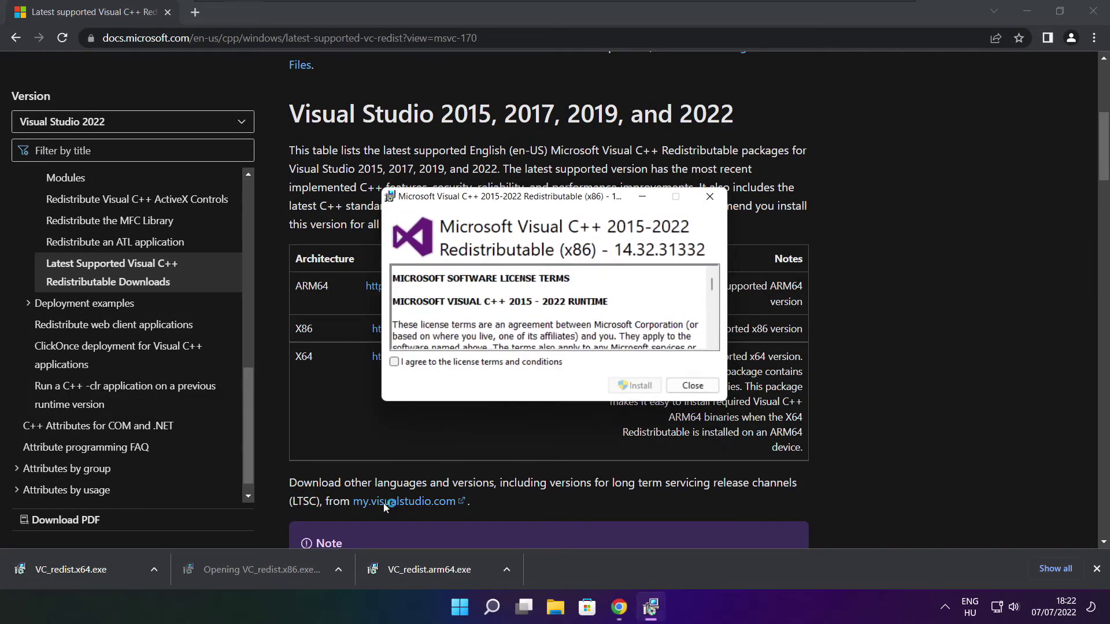
pyautogui.moveTo(712, 283); pyautogui.dragTo(712, 338)
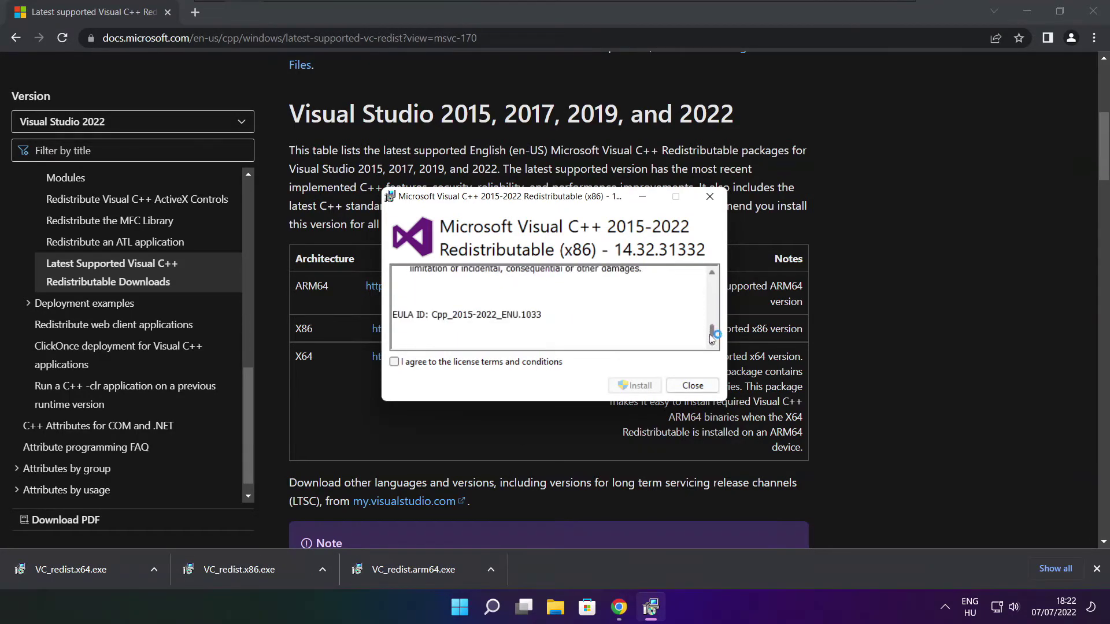
pyautogui.click(395, 363)
pyautogui.click(636, 386)
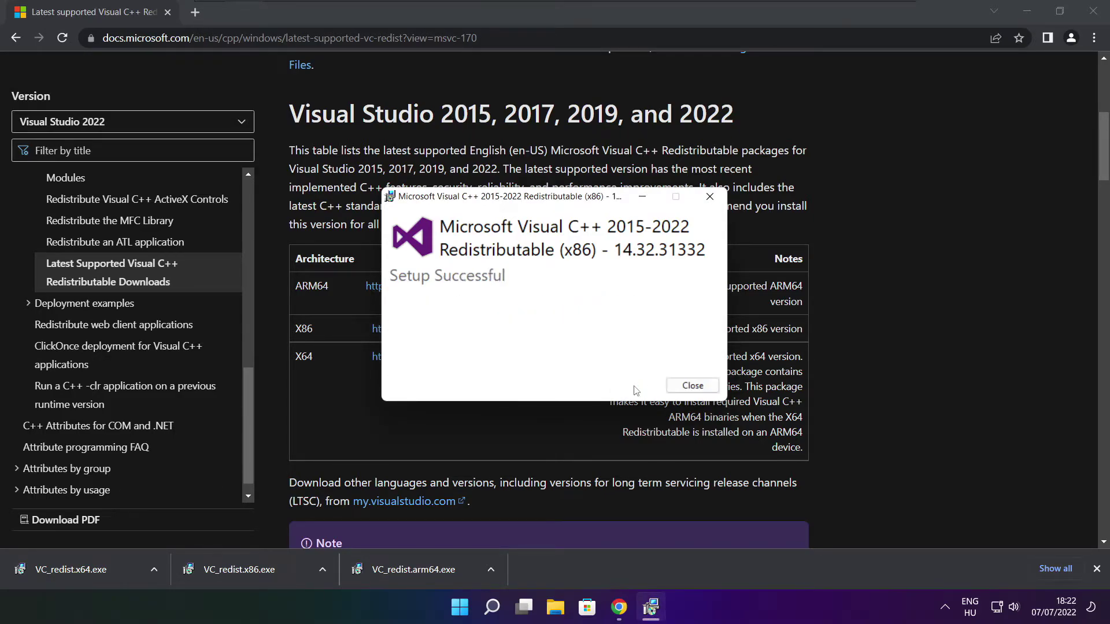
pyautogui.click(692, 386)
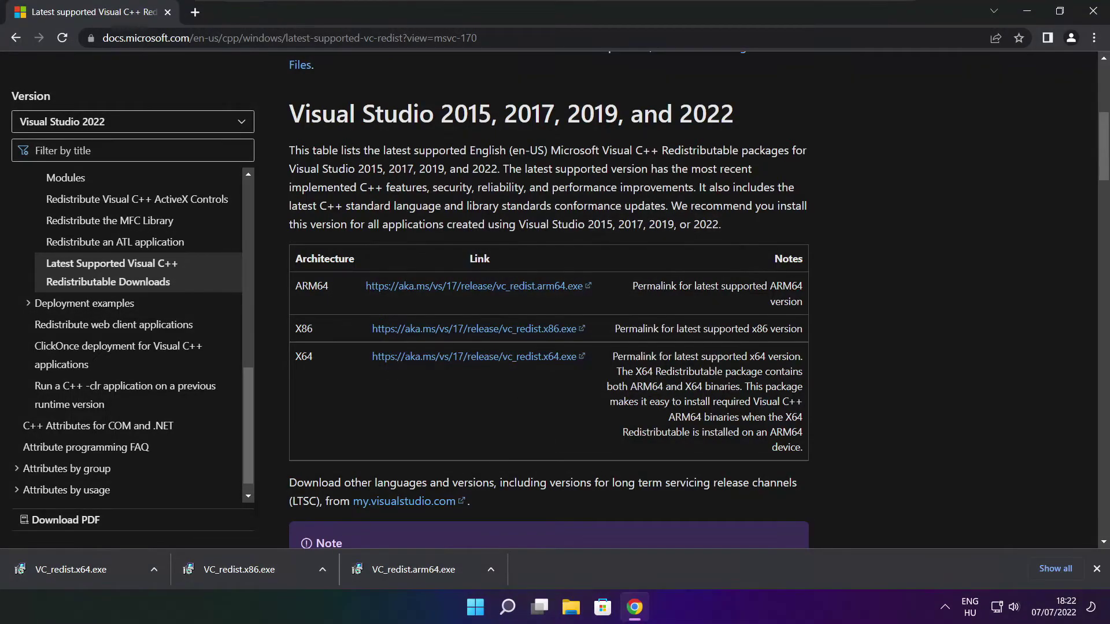
# Step: Run VC_redist.x64.exe, agree to the license terms, install the x64 redistributable, and close the setup and browser windows
pyautogui.click(93, 569)
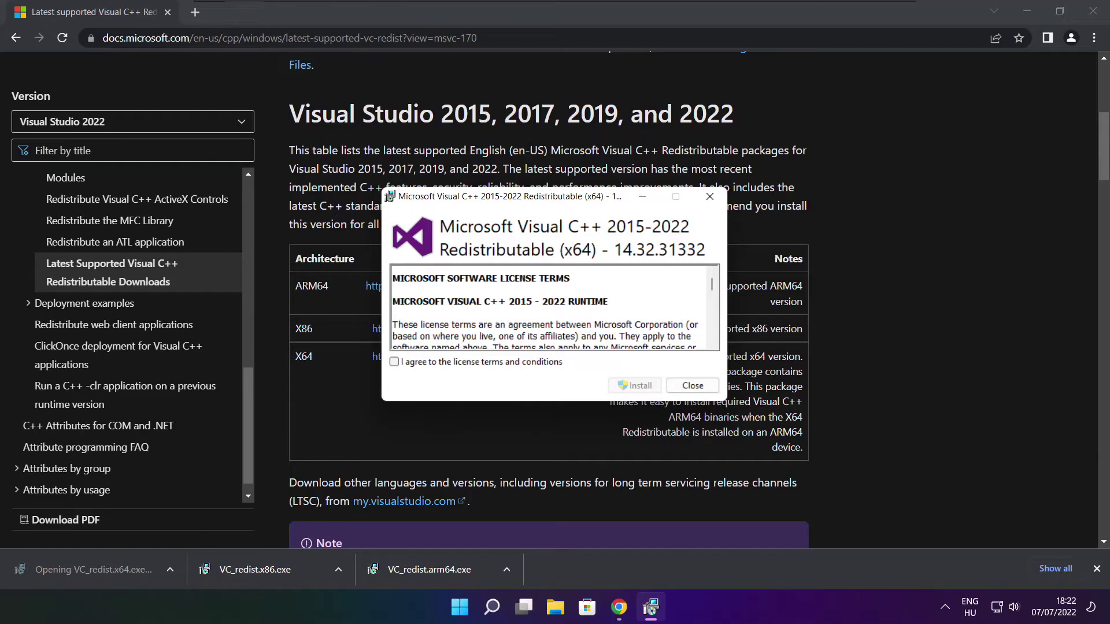
pyautogui.moveTo(712, 284); pyautogui.dragTo(713, 344)
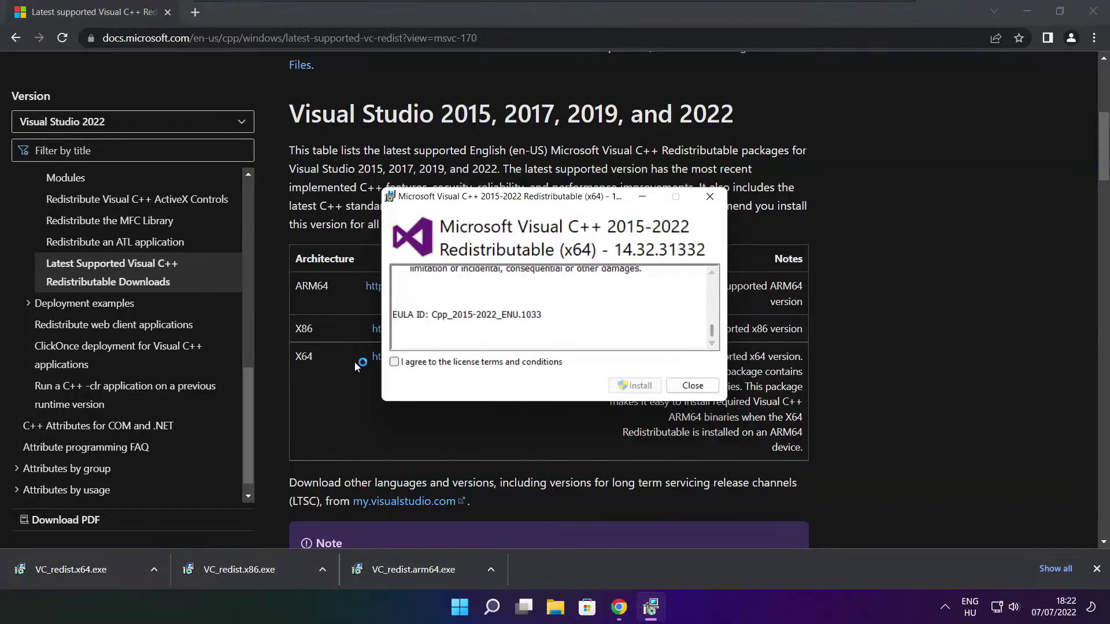
pyautogui.click(395, 361)
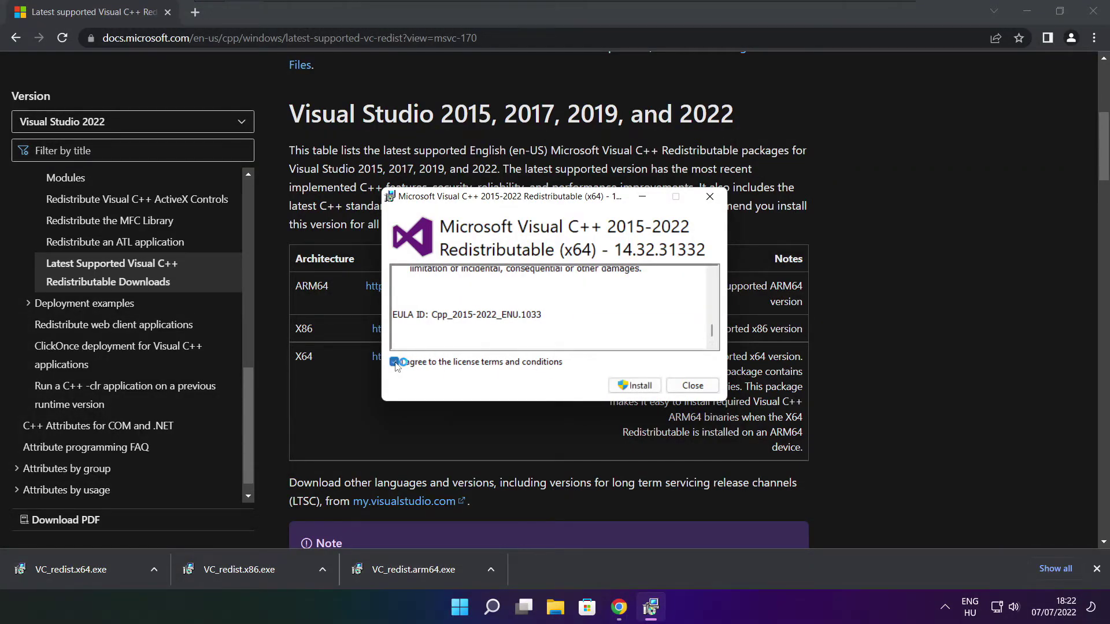
pyautogui.click(635, 386)
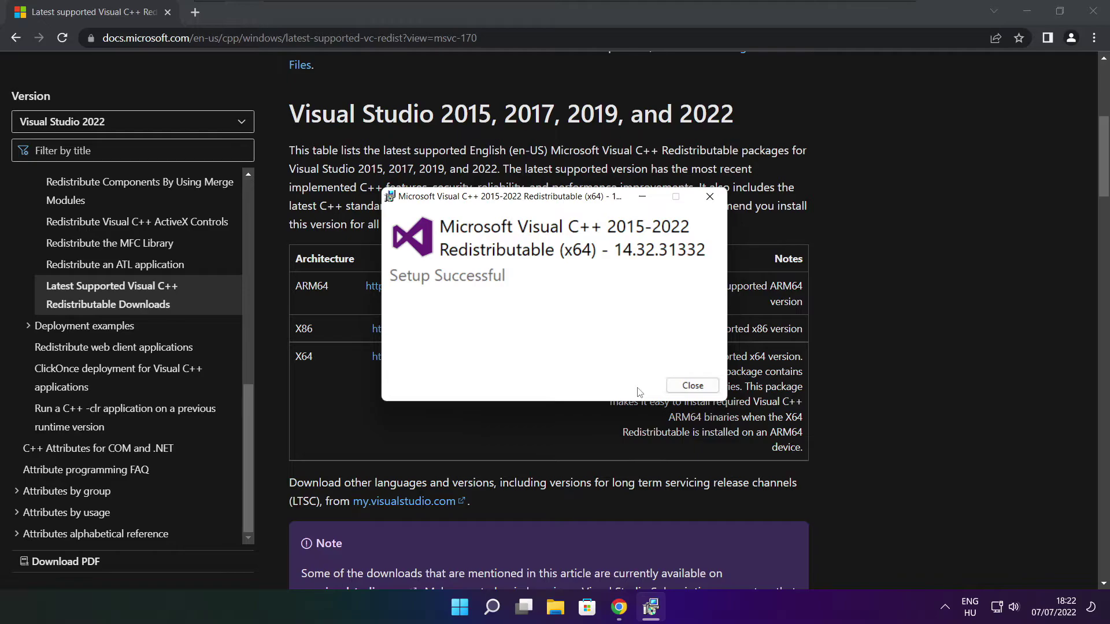
pyautogui.click(693, 386)
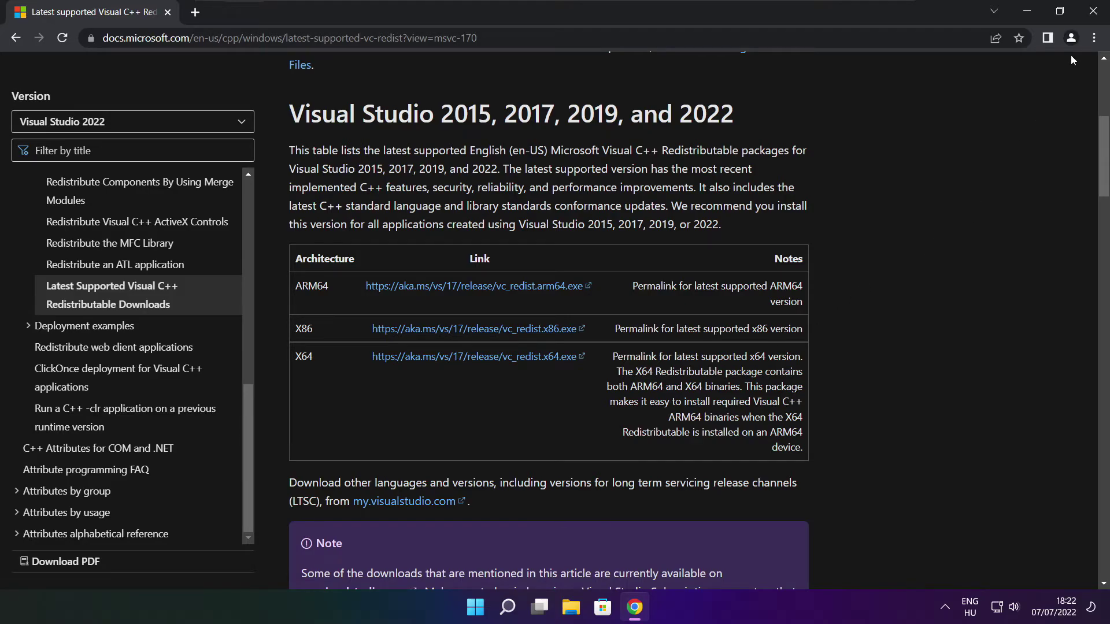
pyautogui.click(1094, 12)
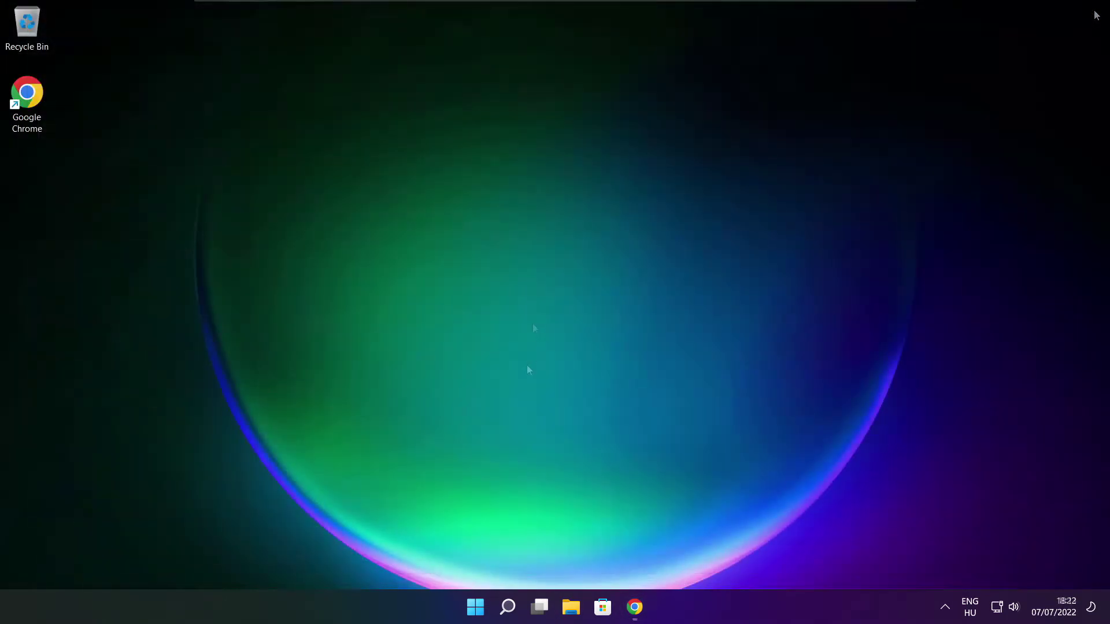
# Step: Open Task Manager's list of startup apps and disable Cortana
pyautogui.rightClick(478, 610)
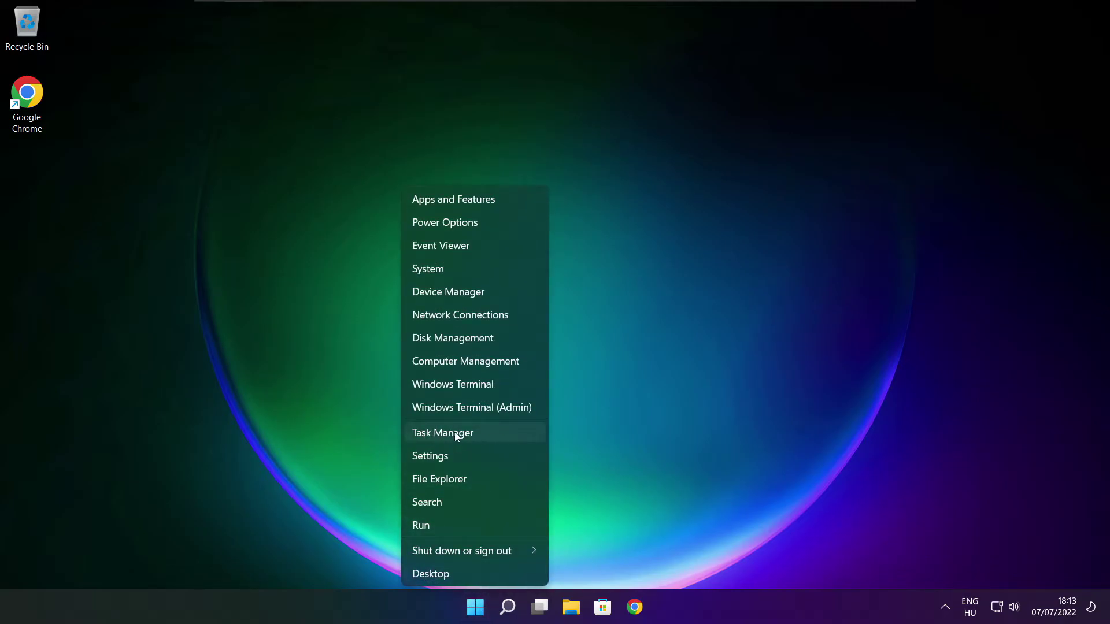
pyautogui.click(478, 433)
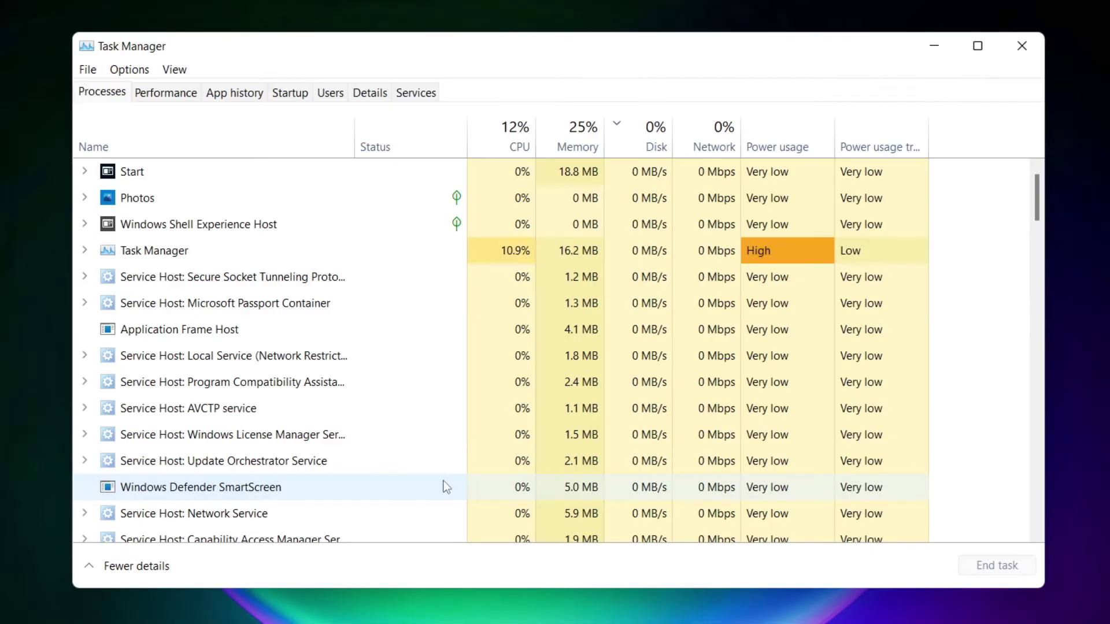
pyautogui.click(291, 93)
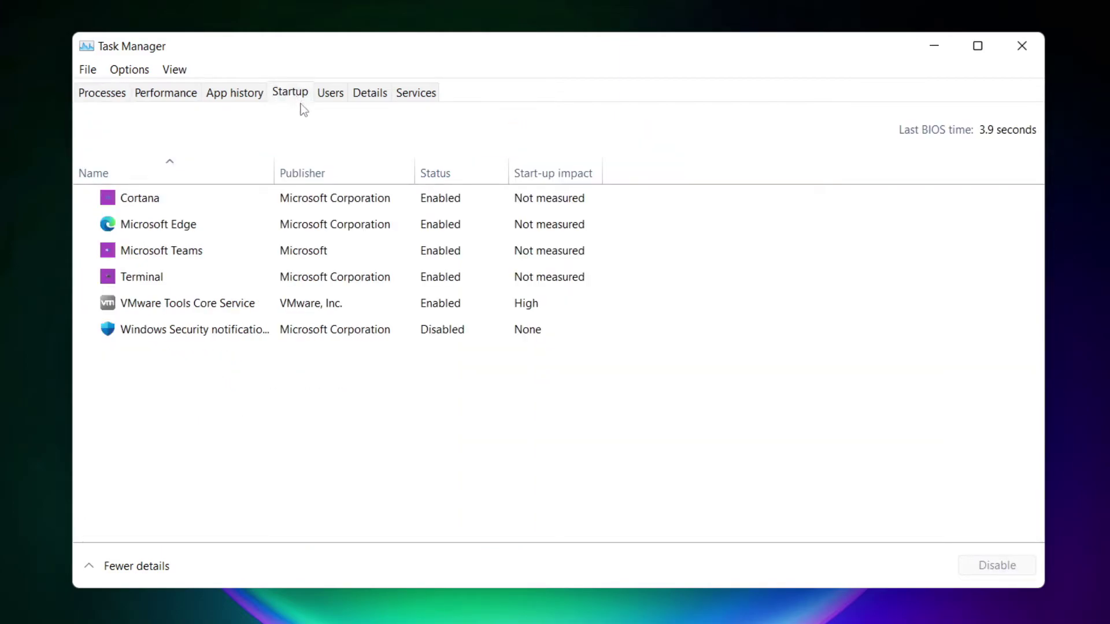
pyautogui.click(296, 204)
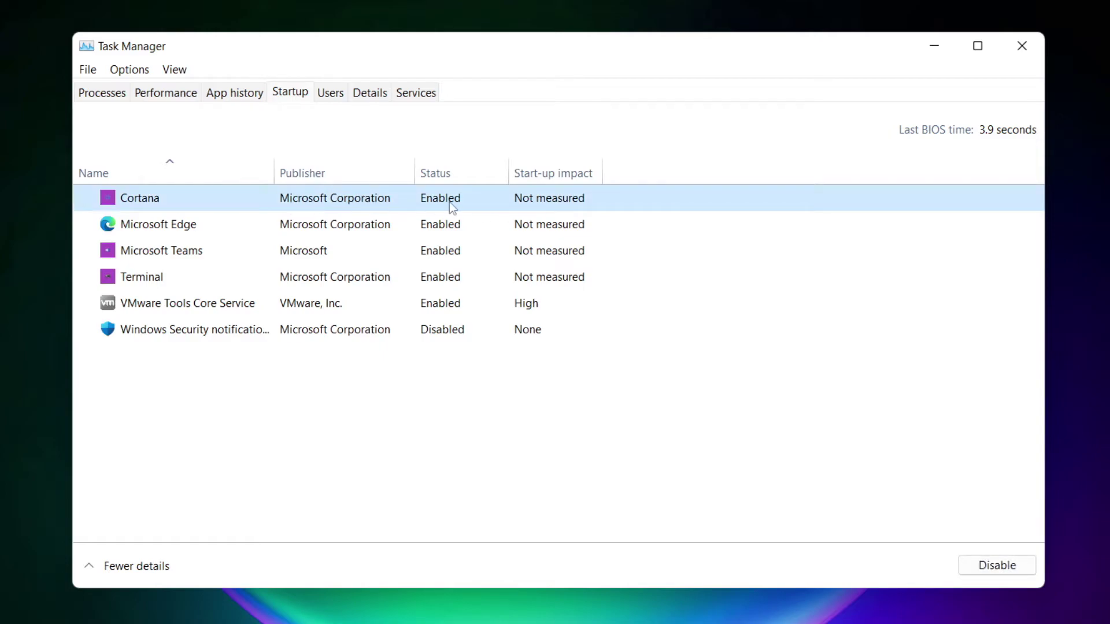
pyautogui.click(996, 566)
# Step: Disable Microsoft Edge, Microsoft Teams and Terminal at startup, and close Task Manager
pyautogui.click(270, 227)
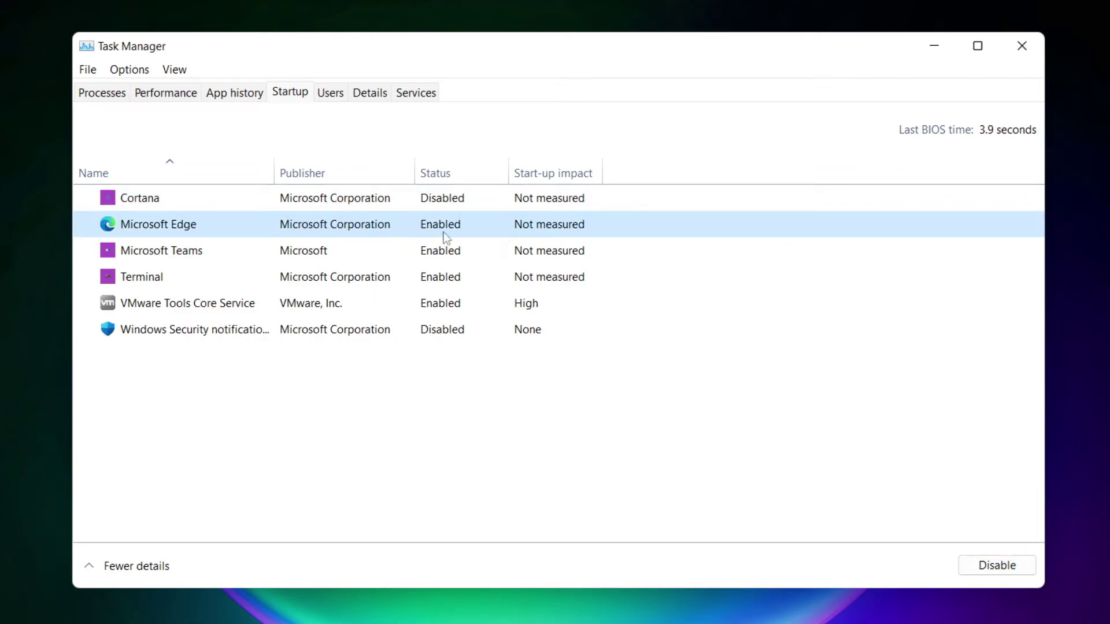
pyautogui.click(1000, 569)
pyautogui.click(460, 258)
pyautogui.click(1018, 569)
pyautogui.click(369, 283)
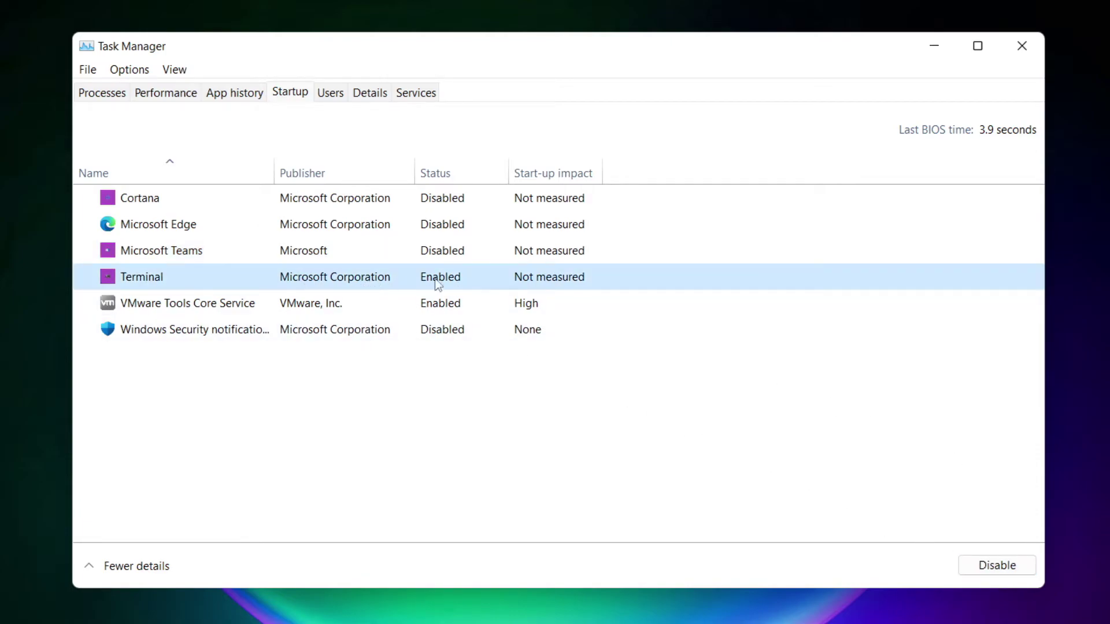
pyautogui.click(1015, 571)
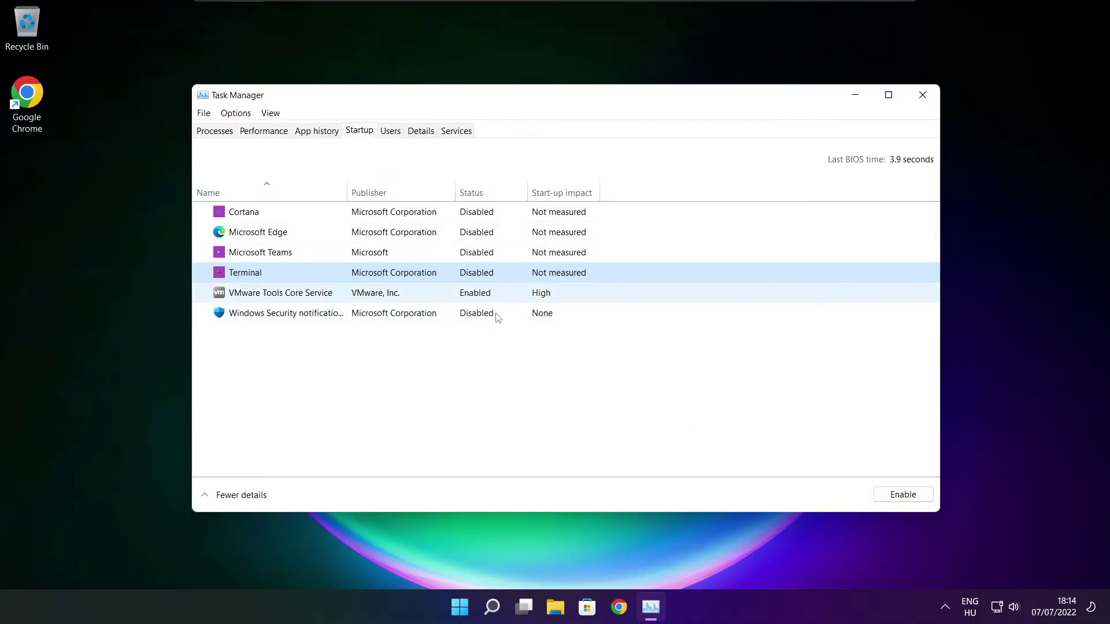
pyautogui.click(922, 95)
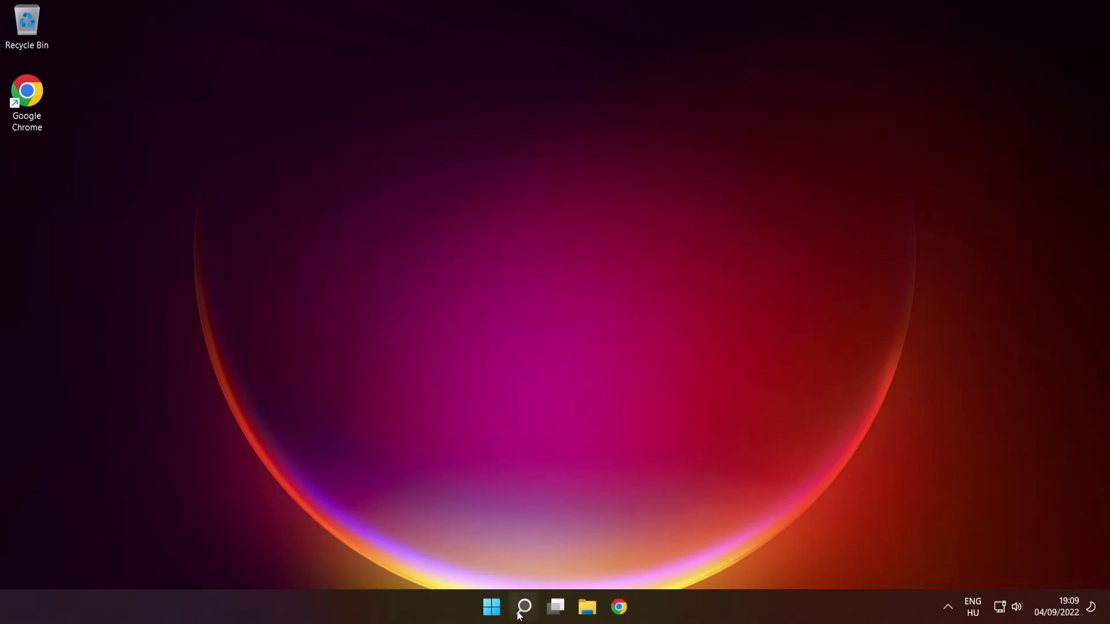
# Step: Search Windows for cmd, run Command Prompt as administrator and move its window to the middle of the desktop
pyautogui.moveTo(521, 604)
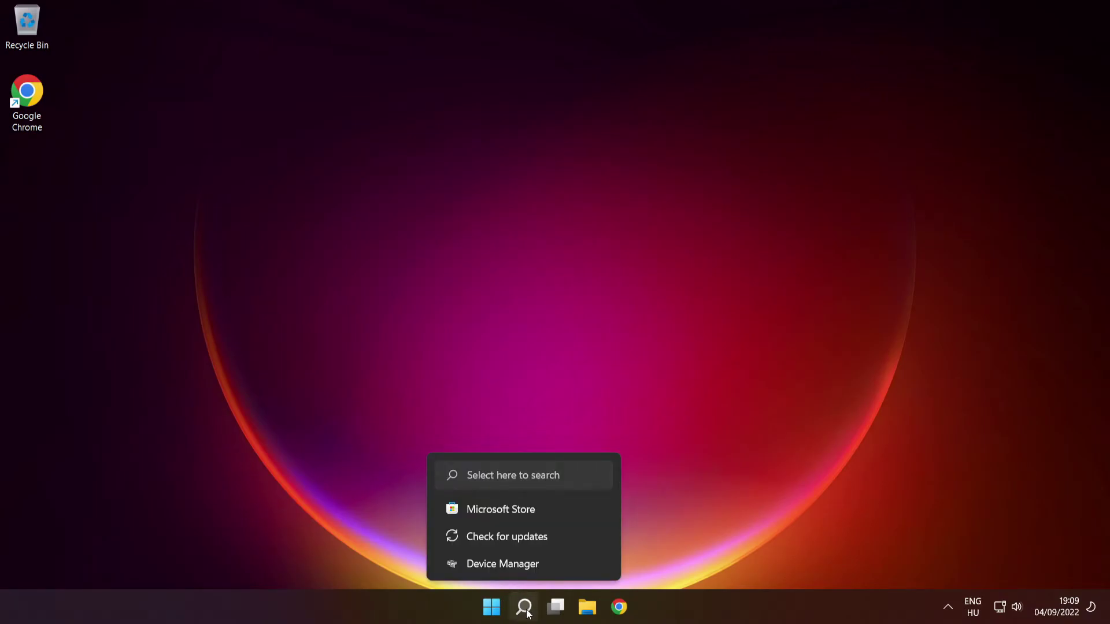
pyautogui.click(525, 607)
pyautogui.write('cmd')
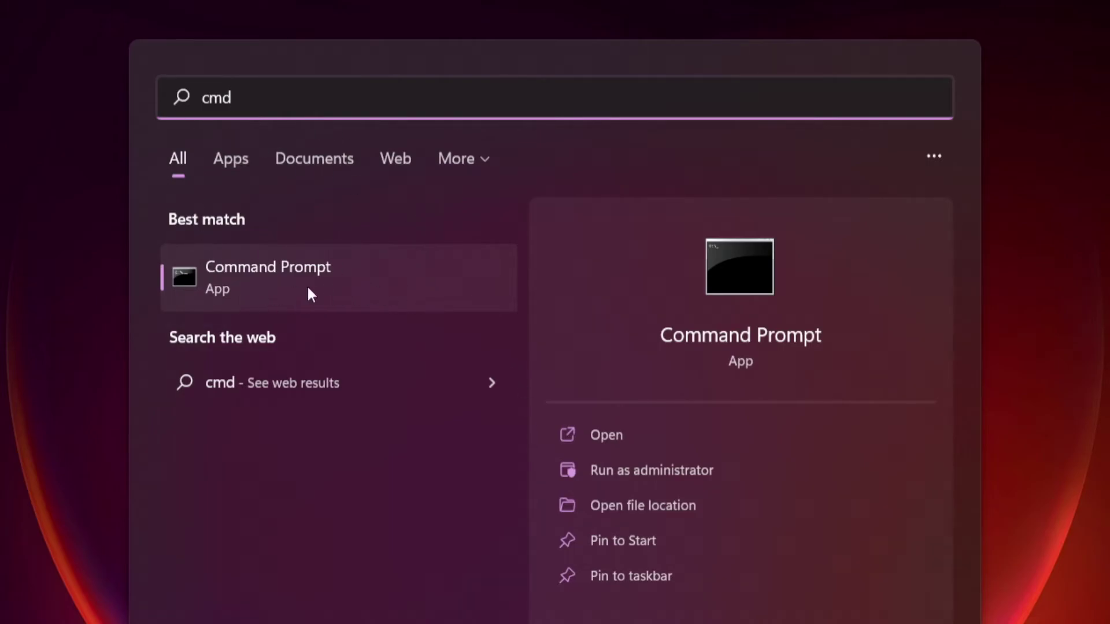
pyautogui.rightClick(408, 273)
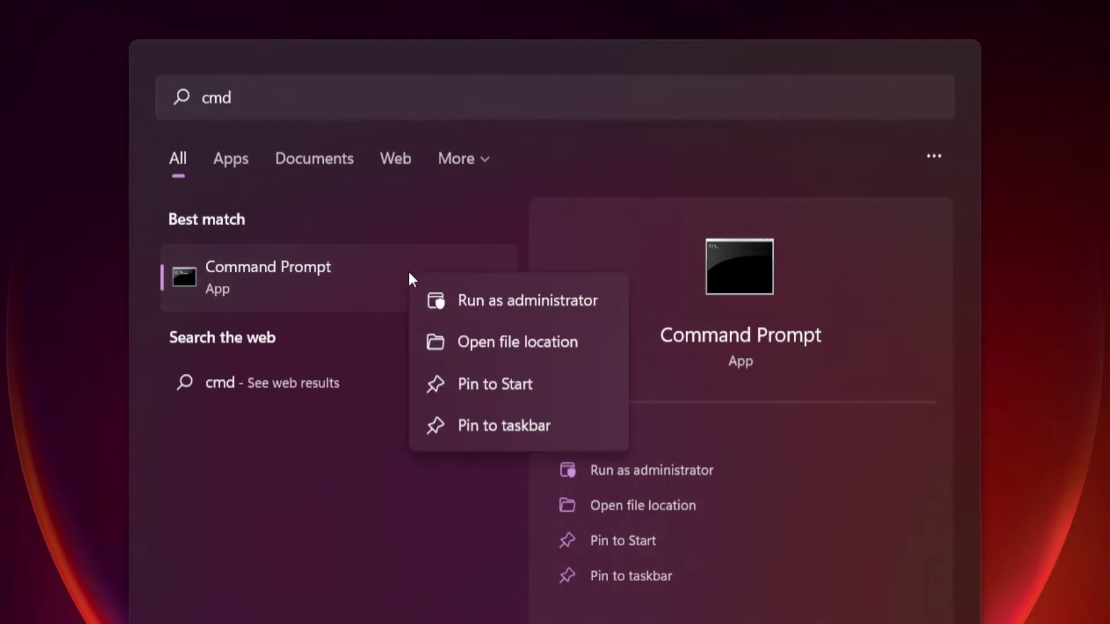
pyautogui.click(527, 301)
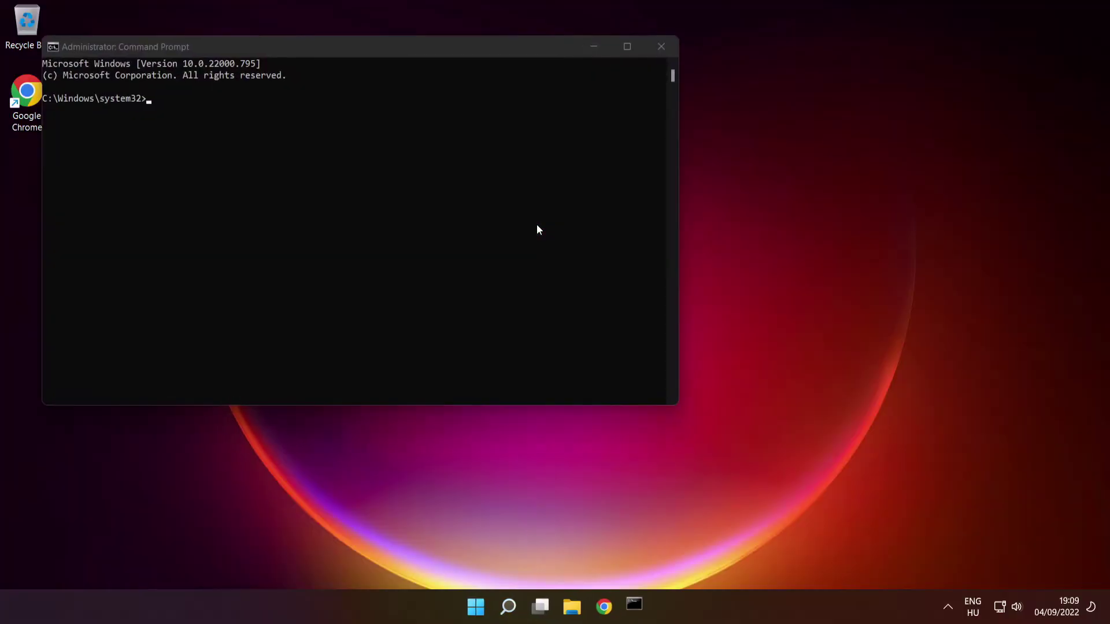
pyautogui.moveTo(449, 51); pyautogui.dragTo(640, 142)
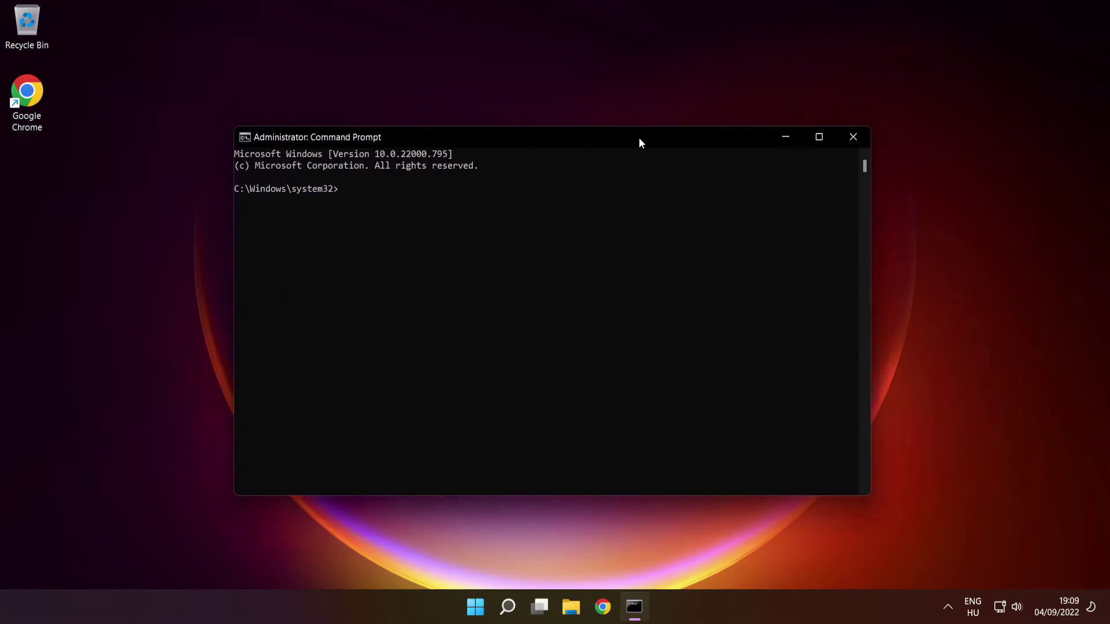
# Step: Run the system file check with sfc /scannow and close Command Prompt once the scan is complete
pyautogui.write('sfc /scanno')
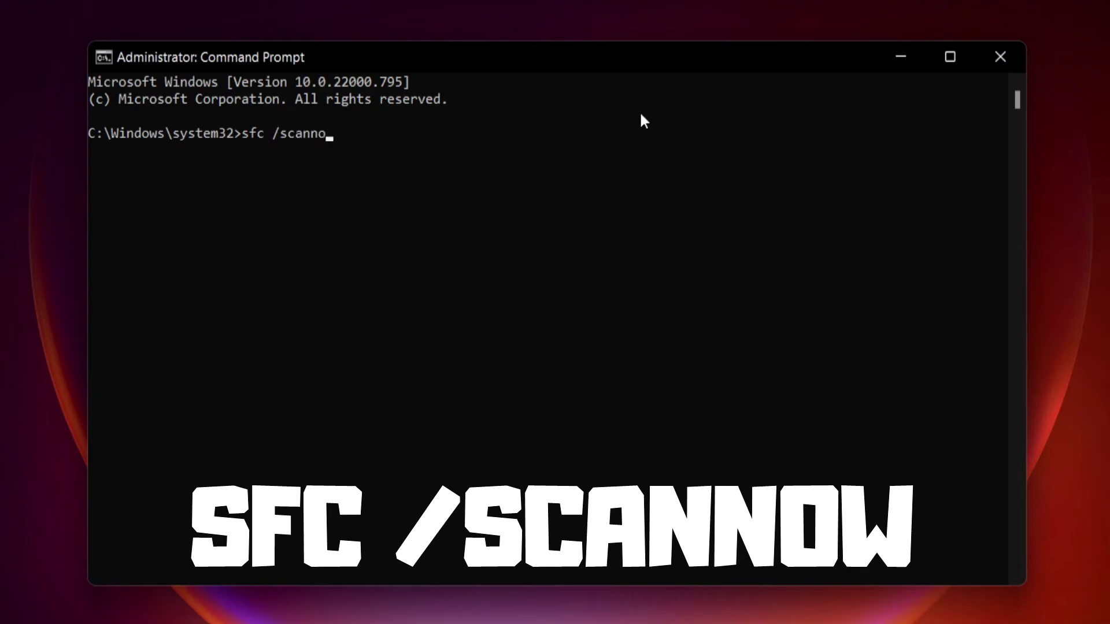
pyautogui.write('w')
pyautogui.press('Return')
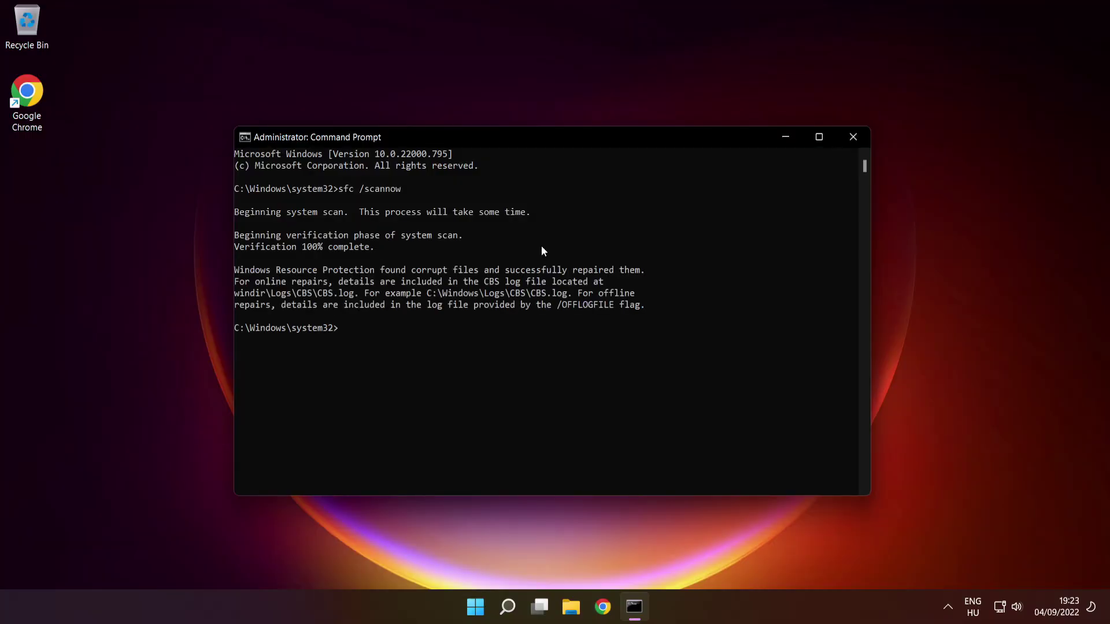
pyautogui.click(854, 139)
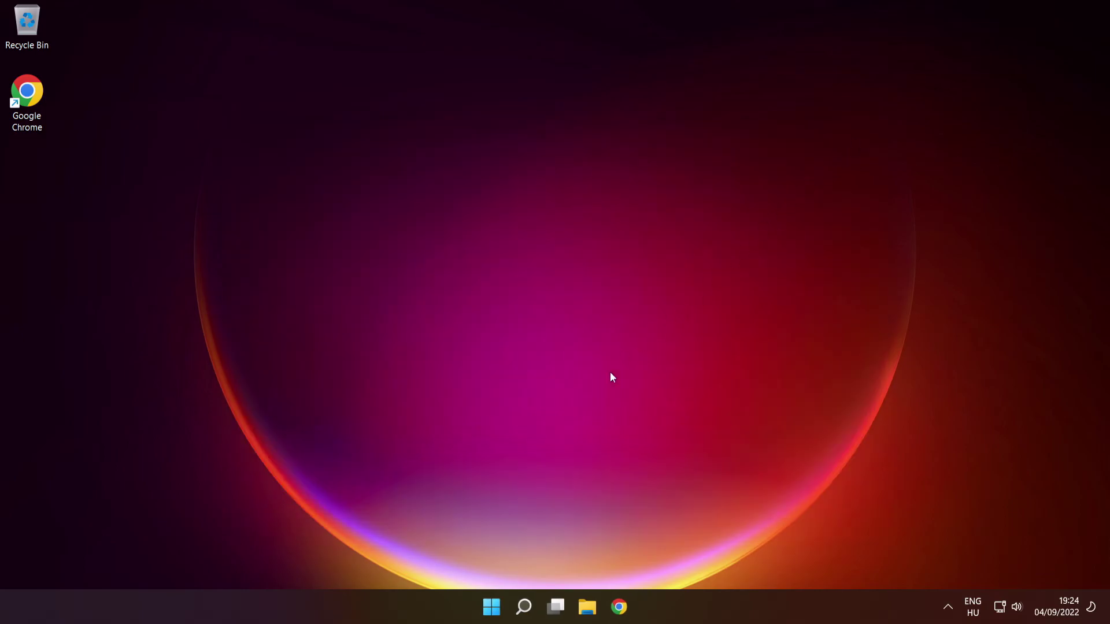
# Step: Restart the computer
pyautogui.click(490, 604)
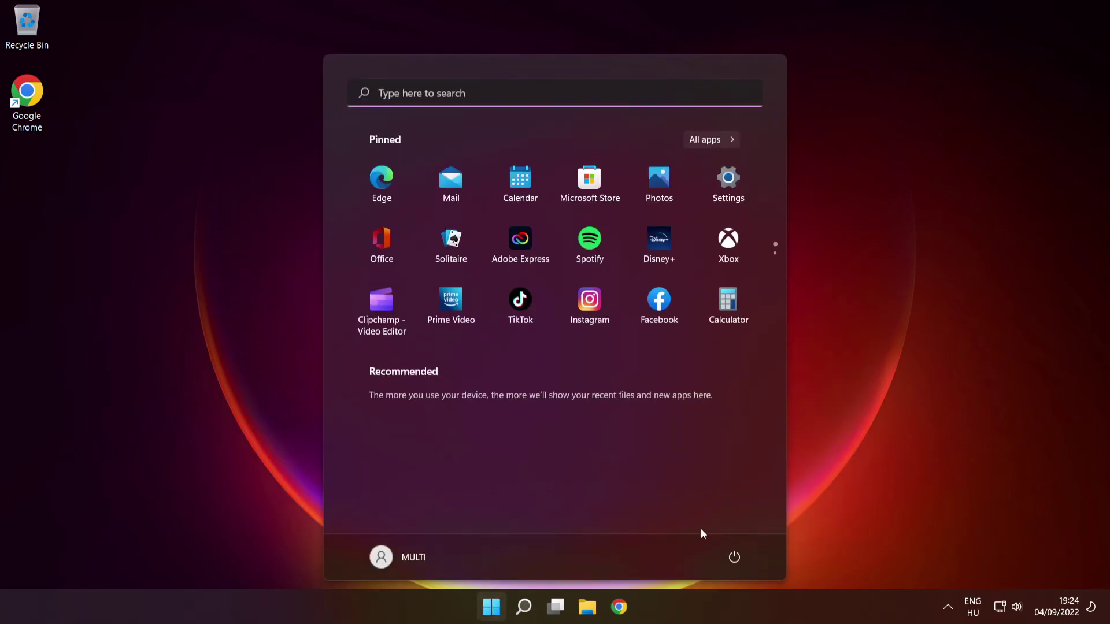
pyautogui.click(735, 557)
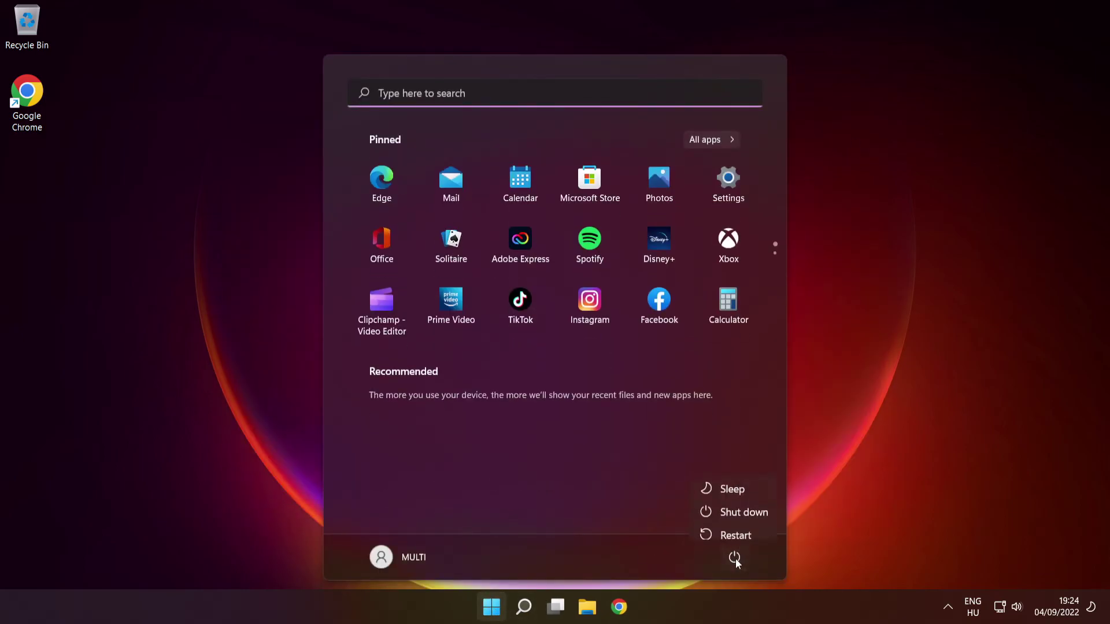
pyautogui.click(735, 527)
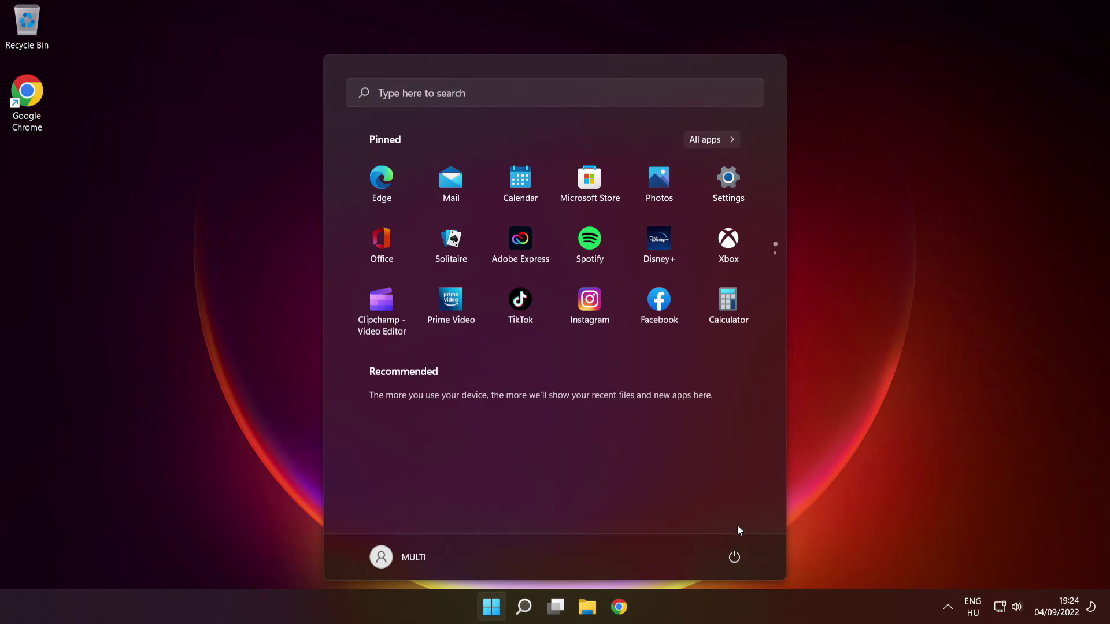